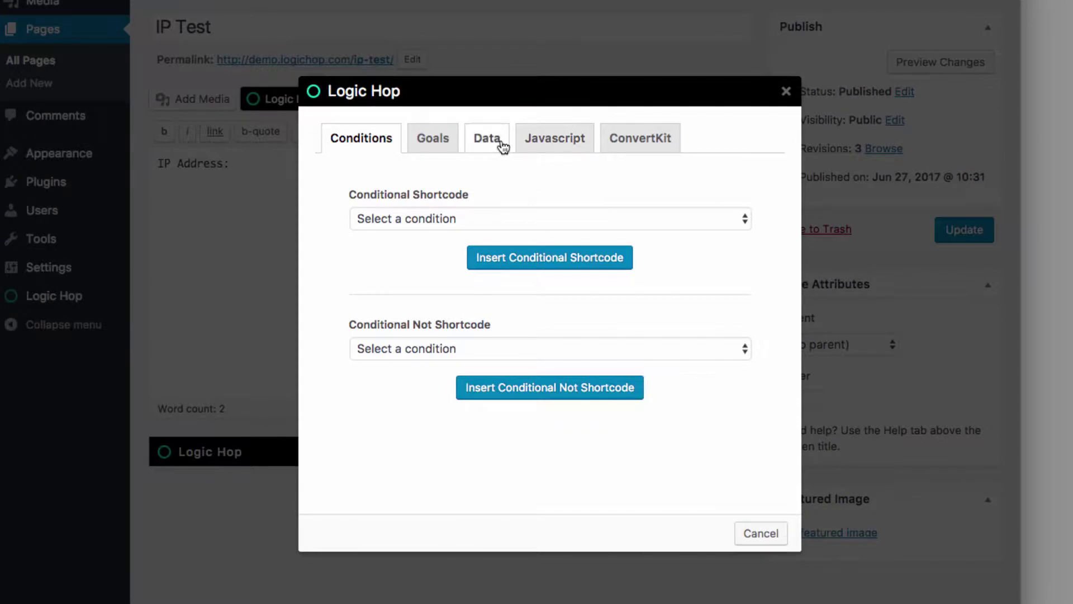
Insert a Logic Hop variable display shortcode for the variable IP after "IP Address:" and update the page
{"action": "left_click", "coordinate": [499, 147]}
{"action": "left_click", "coordinate": [490, 220]}
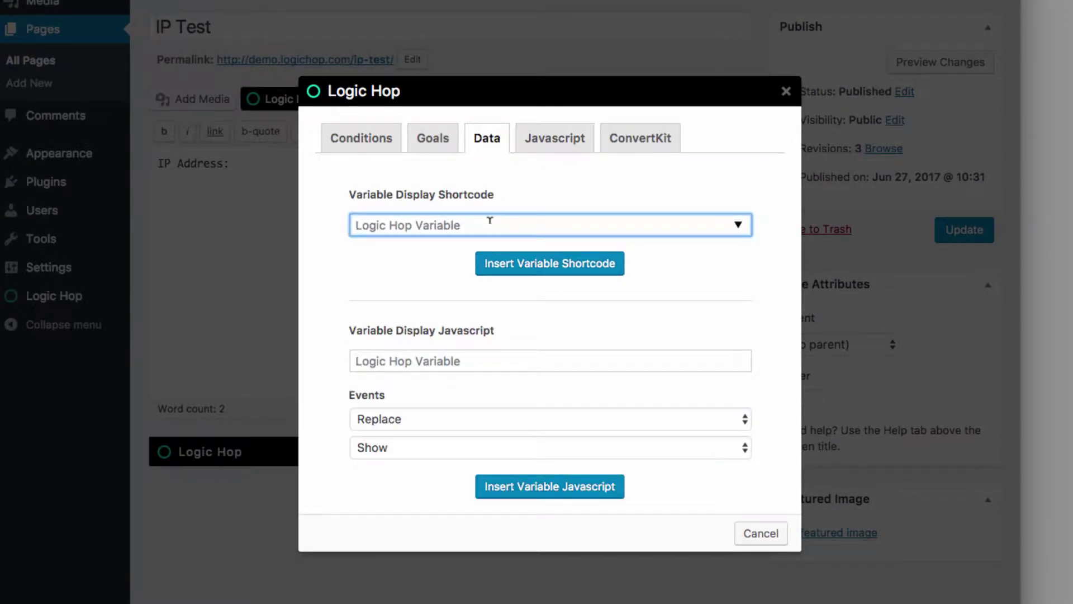
{"action": "left_click", "coordinate": [490, 220]}
{"action": "type", "text": "IP"}
{"action": "key", "text": "Return"}
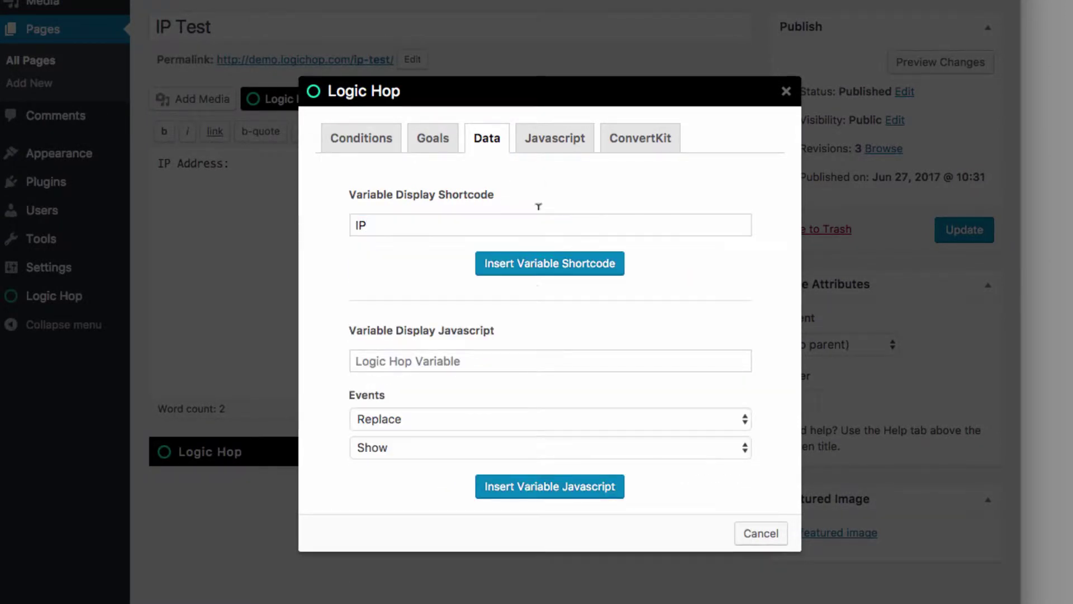
{"action": "left_click", "coordinate": [547, 268]}
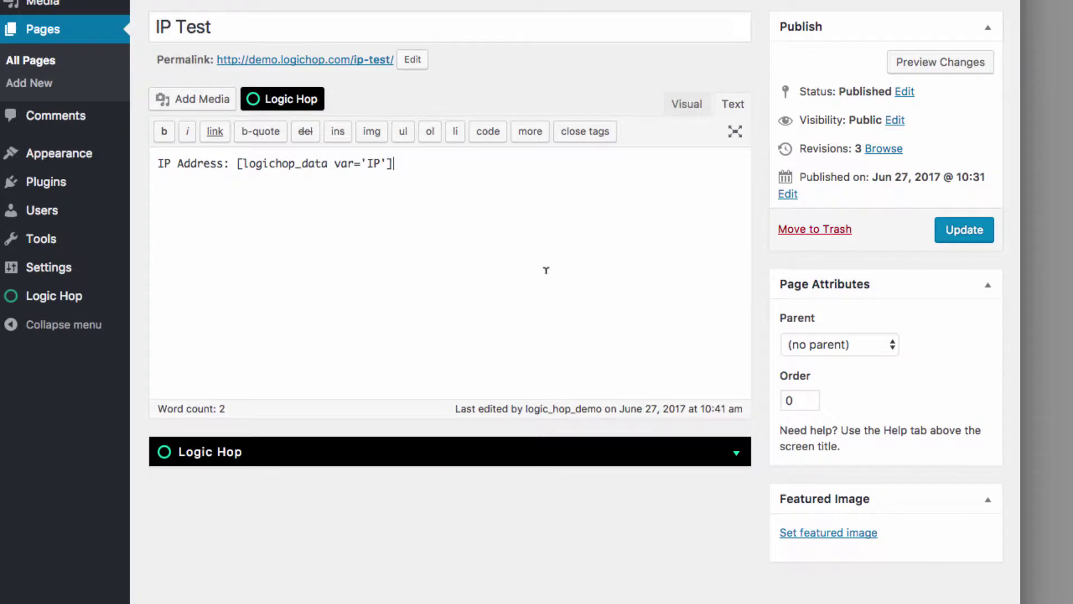
{"action": "left_click", "coordinate": [973, 231]}
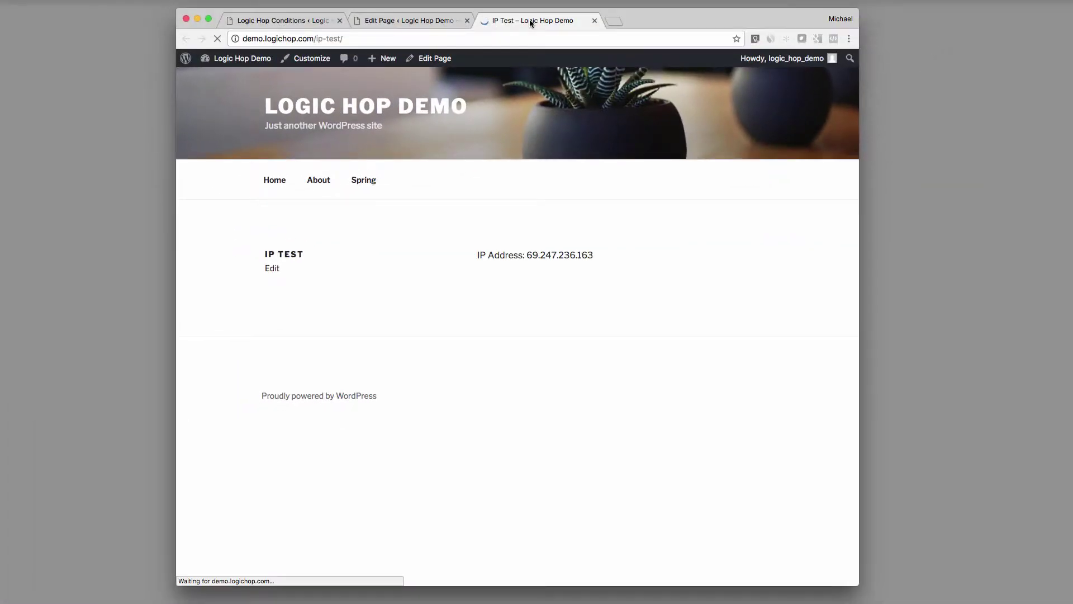
Copy the visitor IP address shown on the published IP Test page
{"action": "left_click_drag", "start_coordinate": [528, 253], "coordinate": [614, 250]}
{"action": "key", "text": "super+c"}
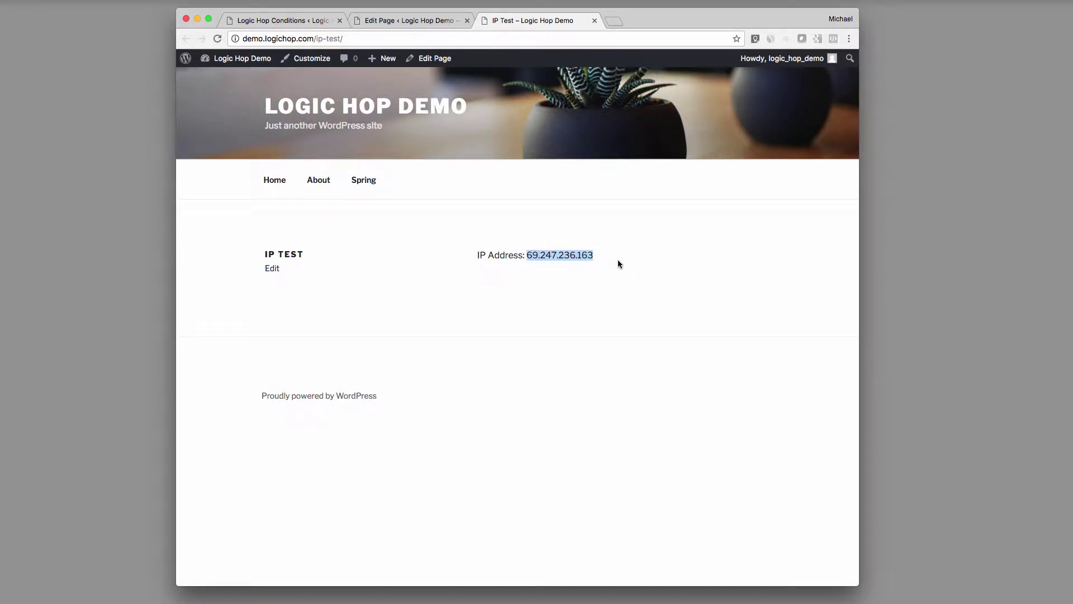
{"action": "left_click", "coordinate": [653, 262]}
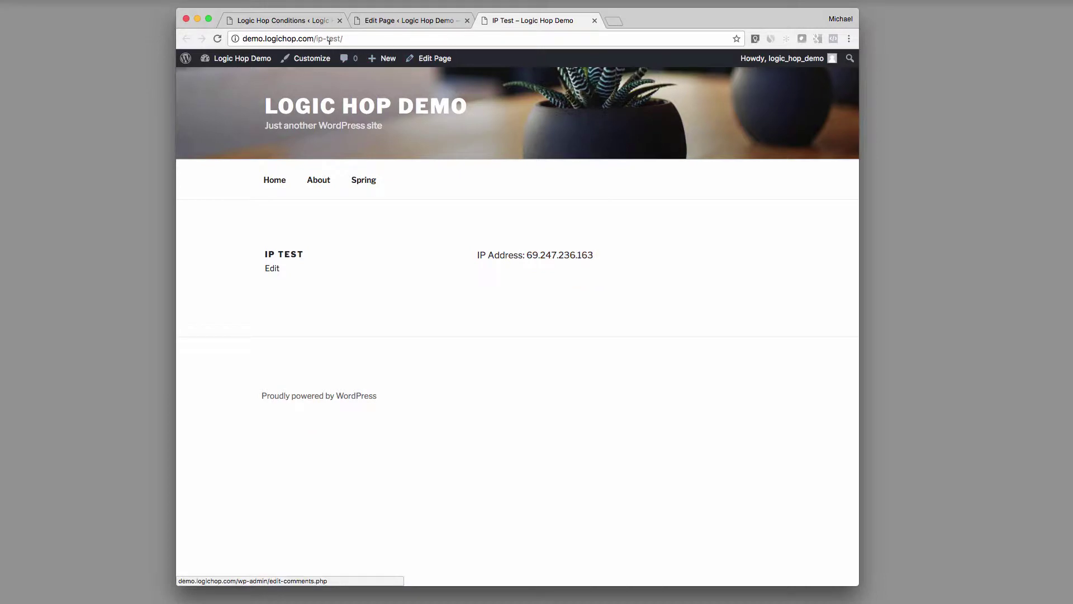
Add a new Logic Hop condition titled "IP Address" with the description "IP Address Condition"
{"action": "left_click", "coordinate": [317, 20]}
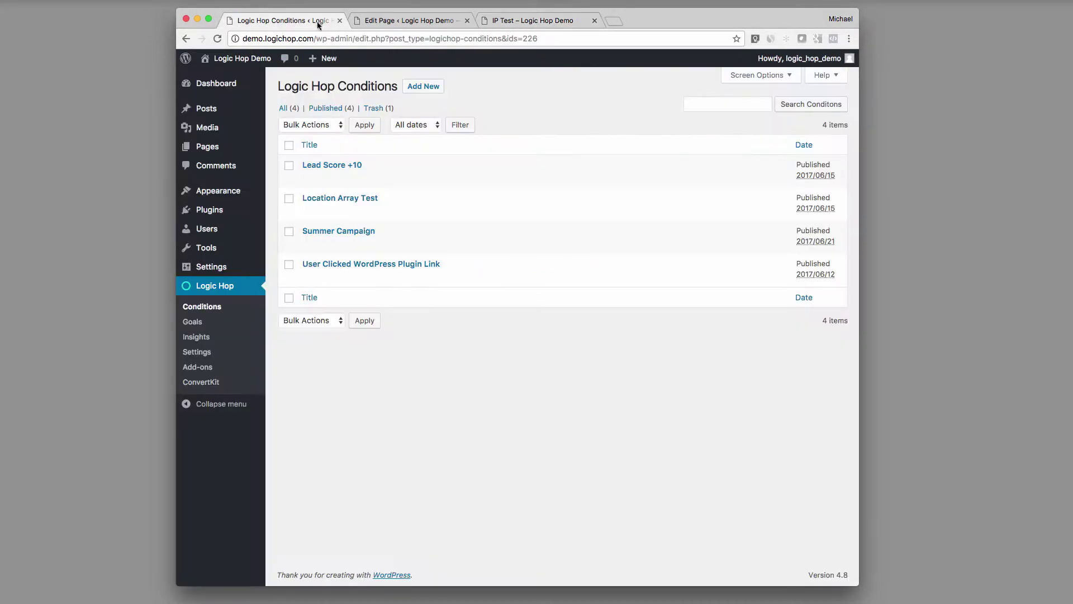
{"action": "left_click", "coordinate": [417, 92]}
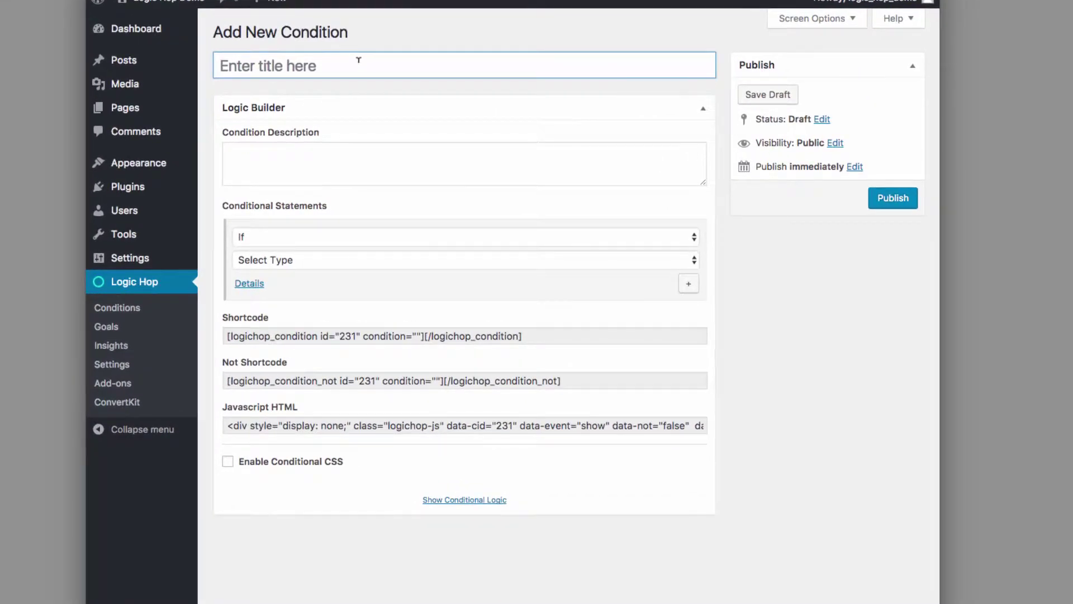
{"action": "type", "text": "IP Address"}
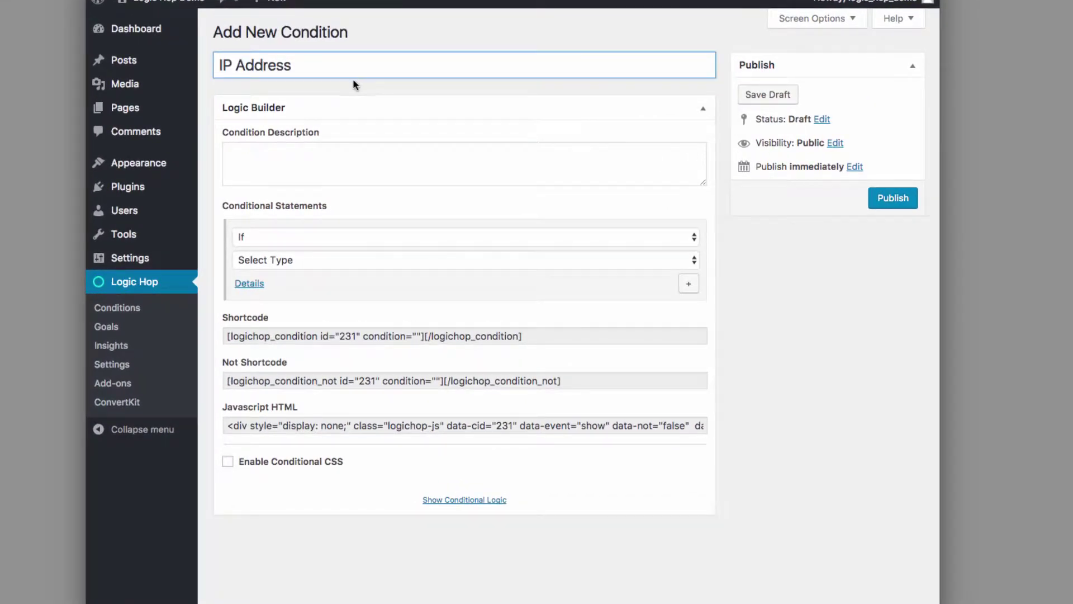
{"action": "left_click", "coordinate": [316, 152]}
{"action": "type", "text": "IP Address Condition"}
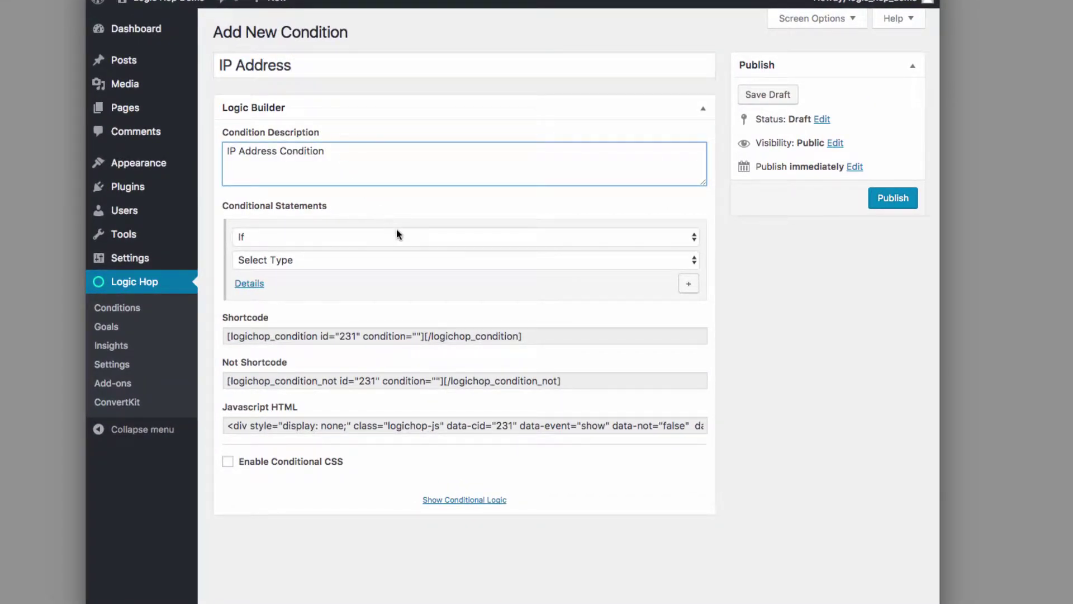
Set the conditional statement to If IP Address Is the copied IP address, and publish the condition
{"action": "left_click", "coordinate": [360, 259]}
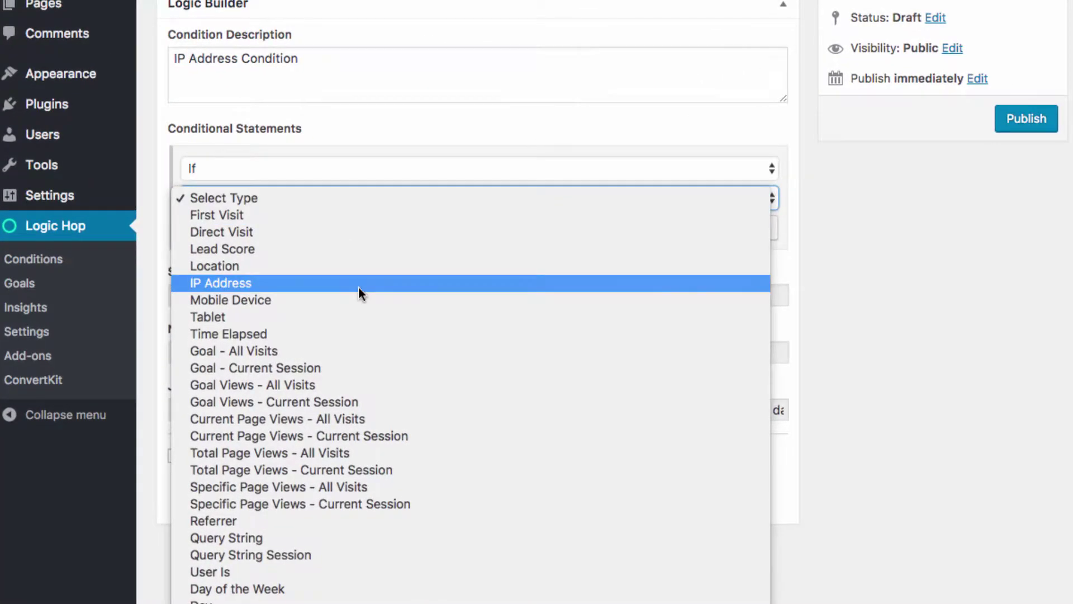
{"action": "left_click", "coordinate": [359, 287]}
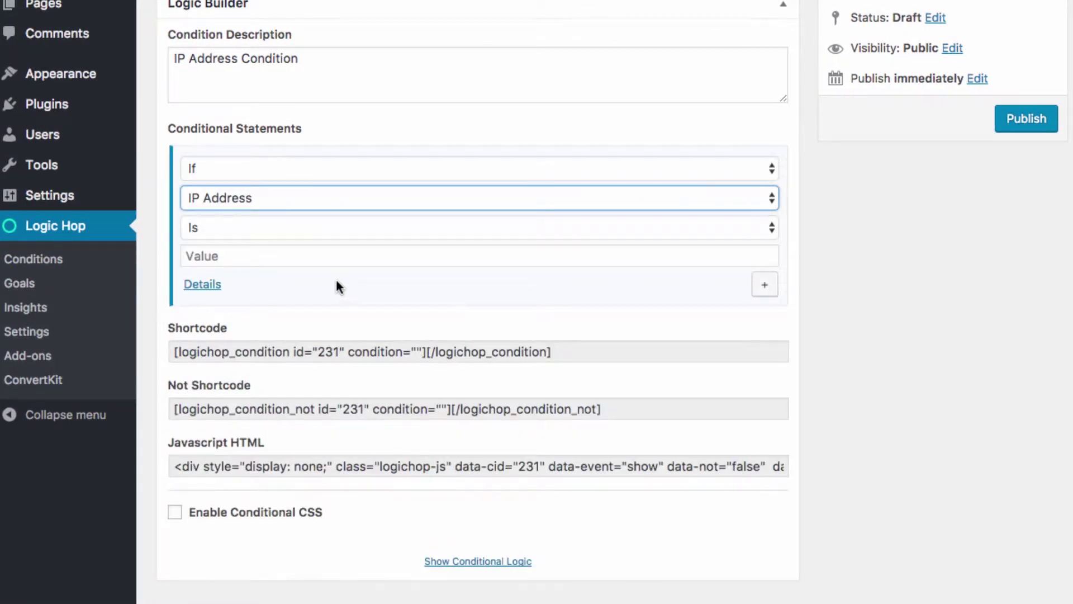
{"action": "left_click", "coordinate": [274, 256]}
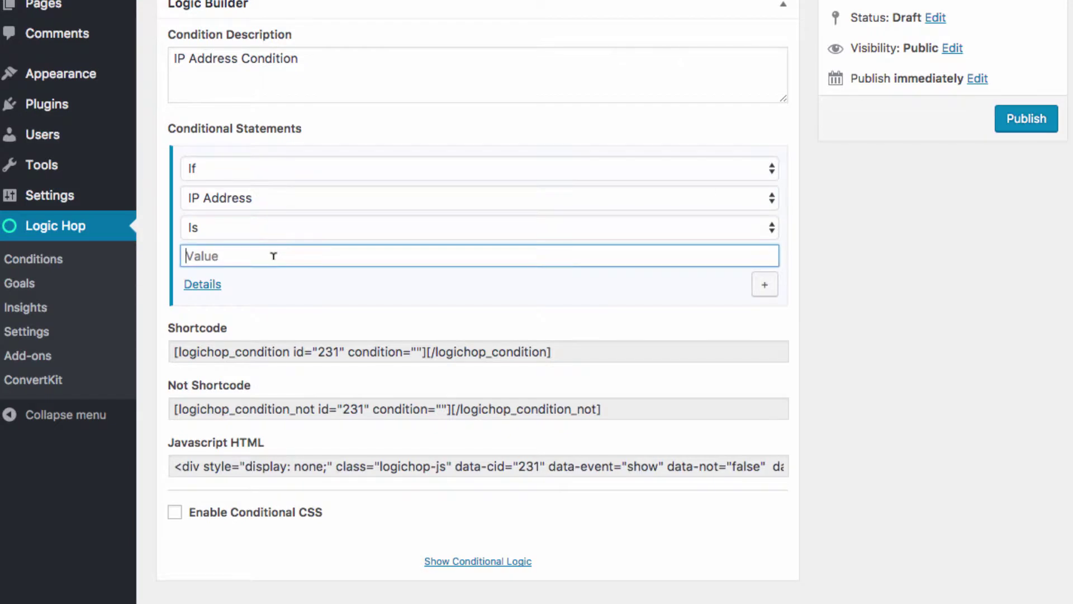
{"action": "key", "text": "super+v"}
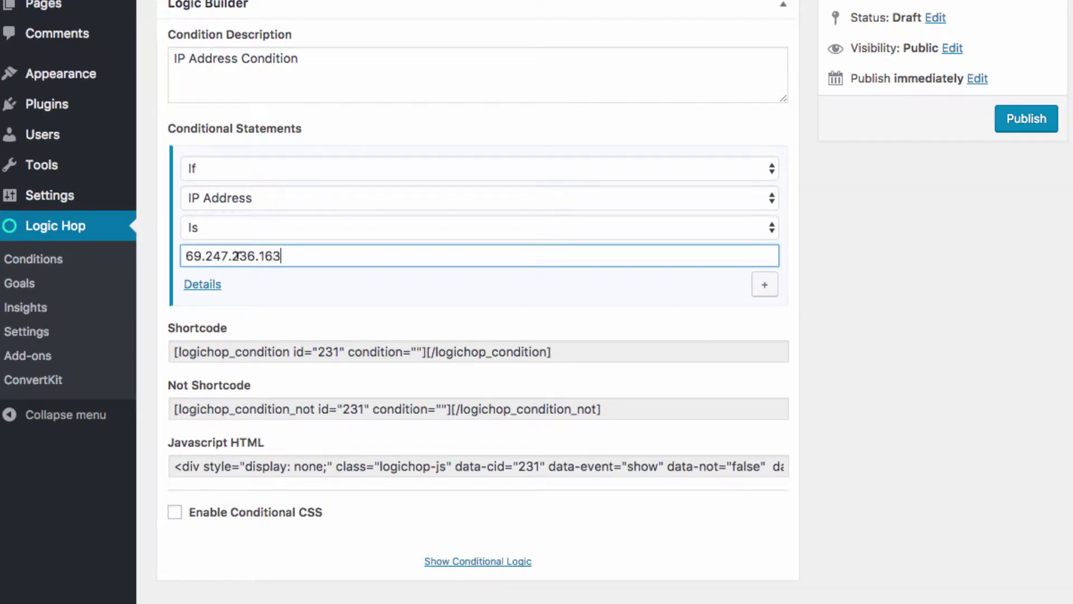
{"action": "left_click", "coordinate": [1021, 123]}
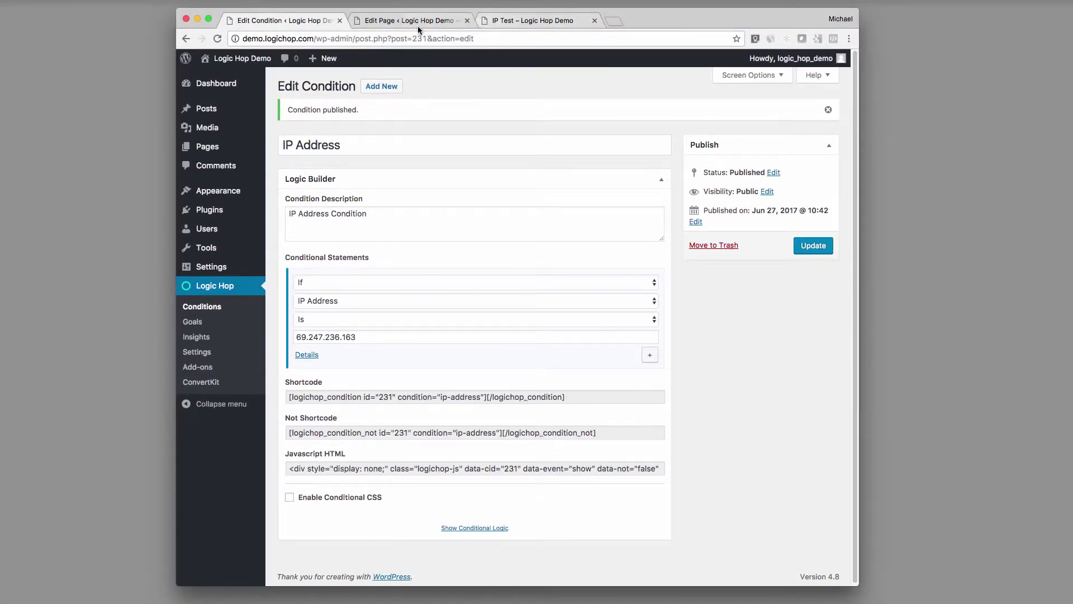
Reload the IP Test page editor and insert the conditional shortcode for the IP Address condition below the IP line
{"action": "left_click", "coordinate": [414, 22]}
{"action": "key", "text": "super+r"}
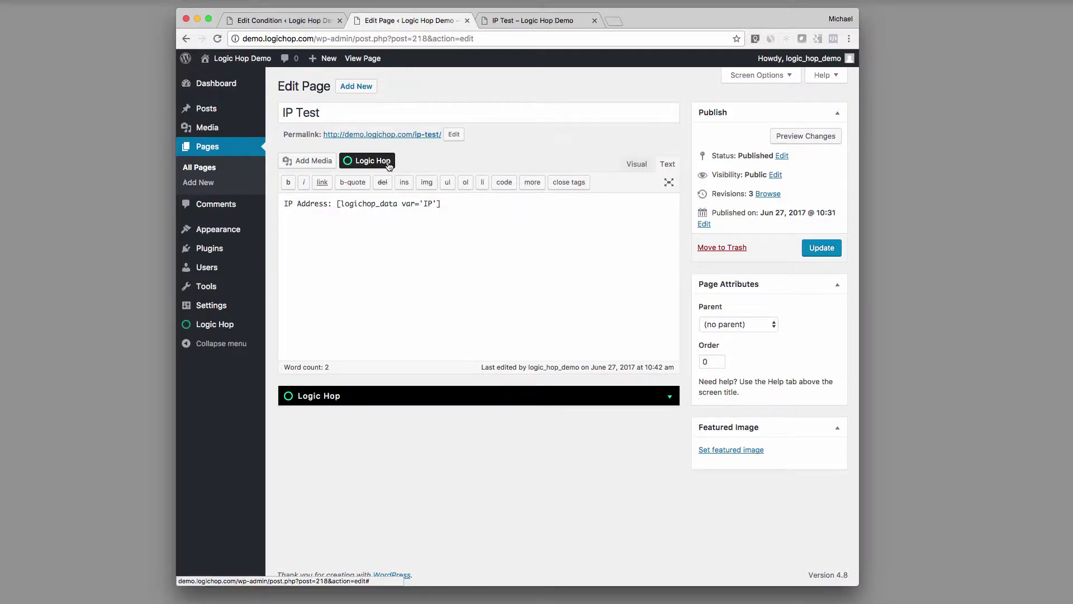
{"action": "left_click", "coordinate": [369, 161]}
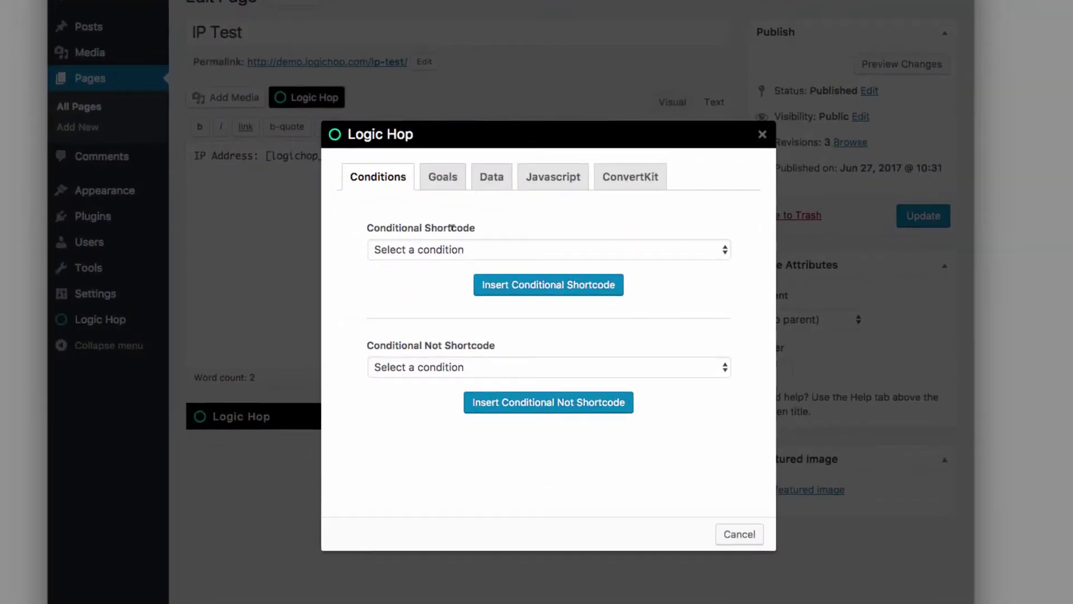
{"action": "left_click", "coordinate": [464, 249]}
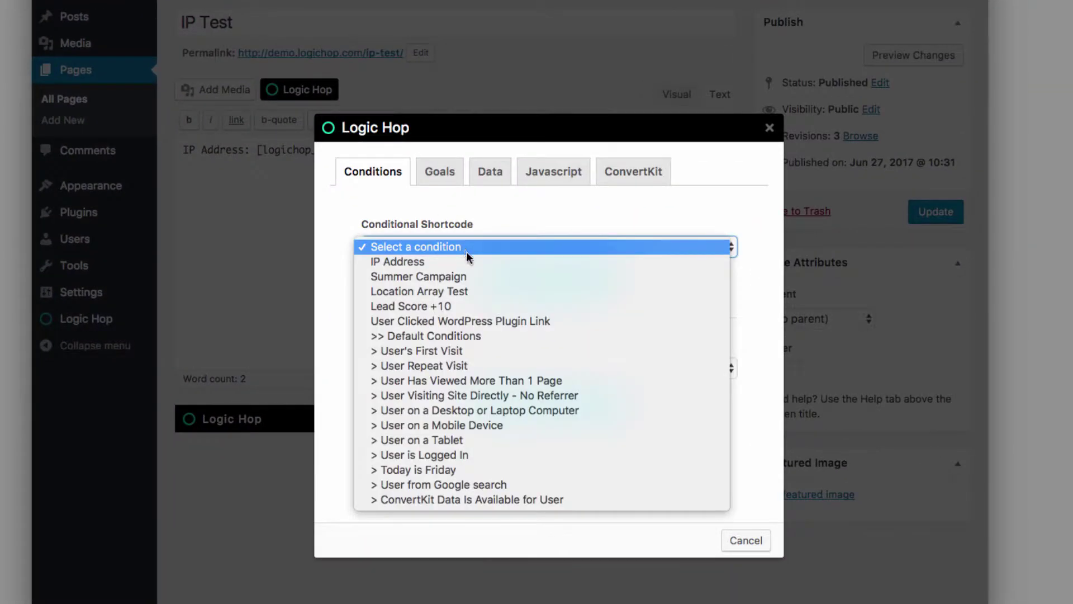
{"action": "key", "text": "Escape"}
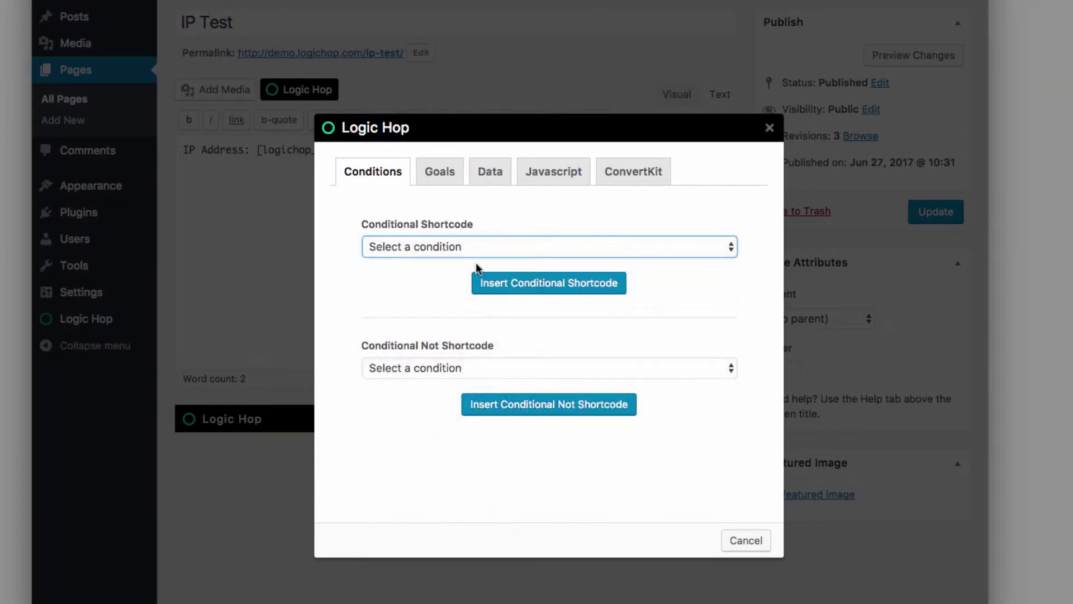
{"action": "left_click", "coordinate": [515, 283]}
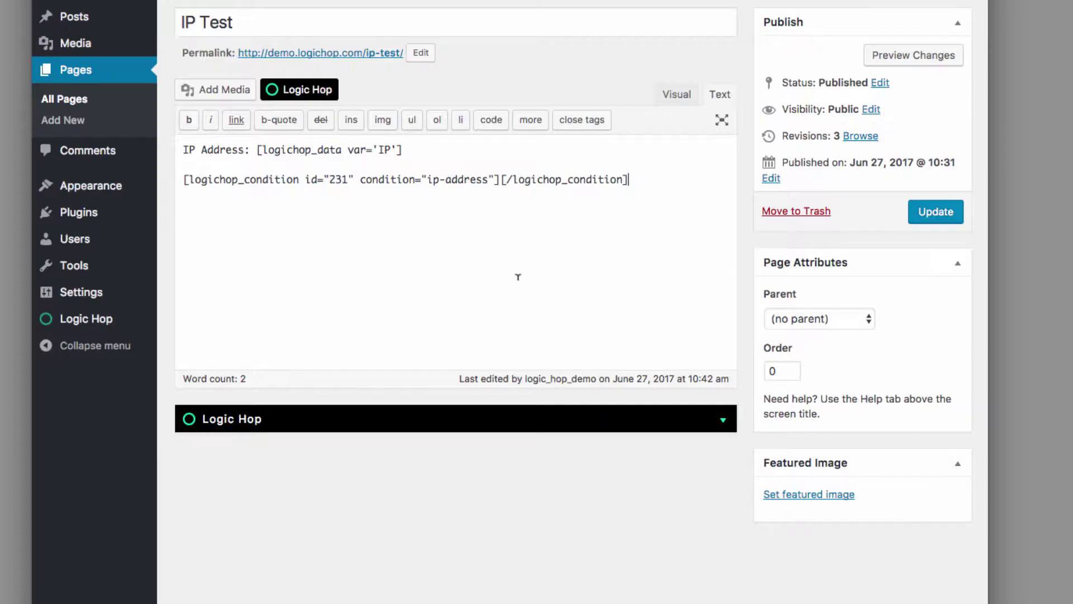
Place the heading "<h1>Valid IP Address</h1>" on its own line between the opening and closing condition tags
{"action": "left_click", "coordinate": [498, 179]}
{"action": "key", "text": "Return"}
{"action": "key", "text": "Return"}
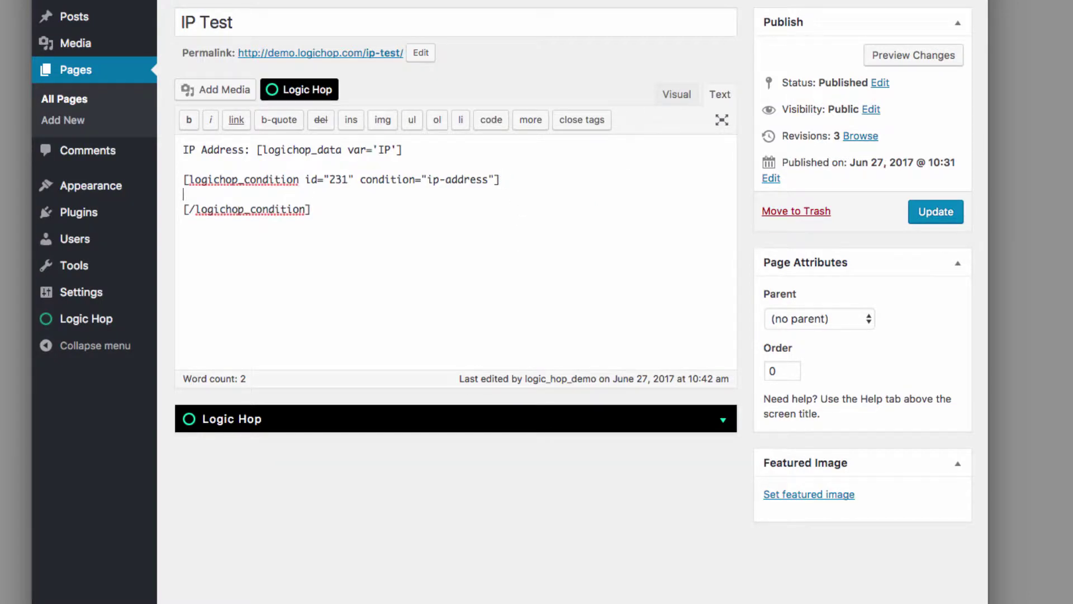
{"action": "type", "text": "<h1>Valid IP Address</h1>"}
{"action": "key", "text": "Down"}
{"action": "key", "text": "Down"}
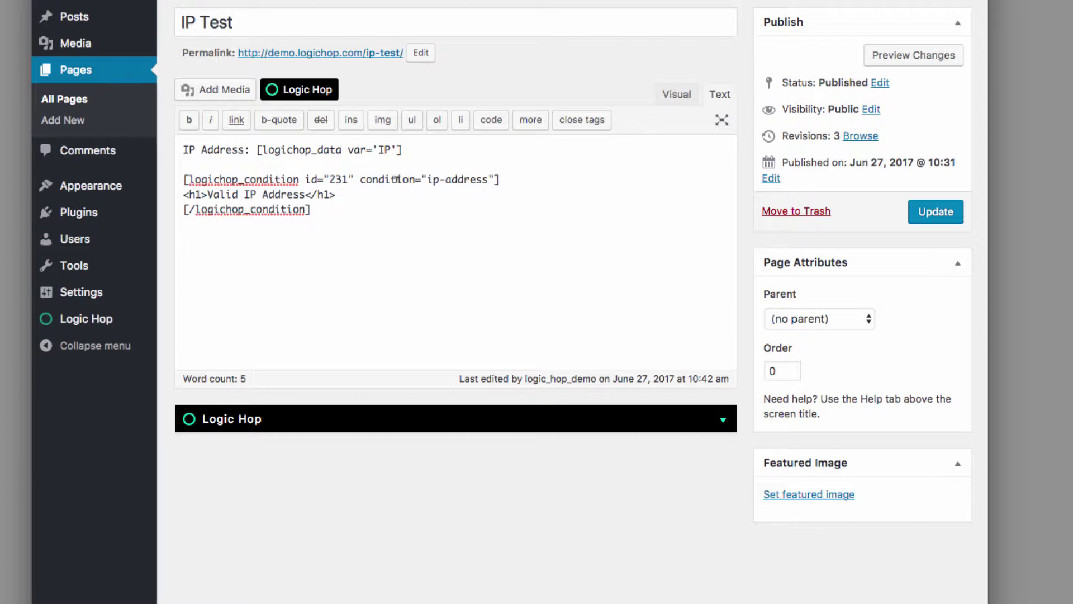
Duplicate the Valid IP Address heading below the condition block and change the copy to "<h1>Invalid IP Address</h1>"
{"action": "left_click_drag", "start_coordinate": [339, 194], "coordinate": [176, 196]}
{"action": "key", "text": "ctrl+c"}
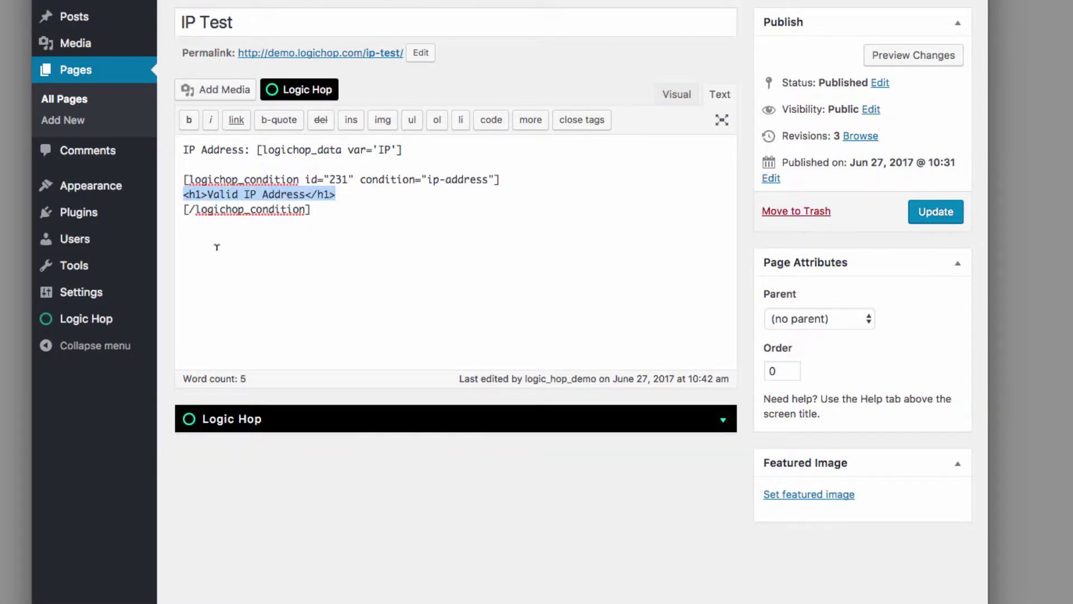
{"action": "left_click", "coordinate": [208, 240]}
{"action": "key", "text": "ctrl+v"}
{"action": "double_click", "coordinate": [224, 238]}
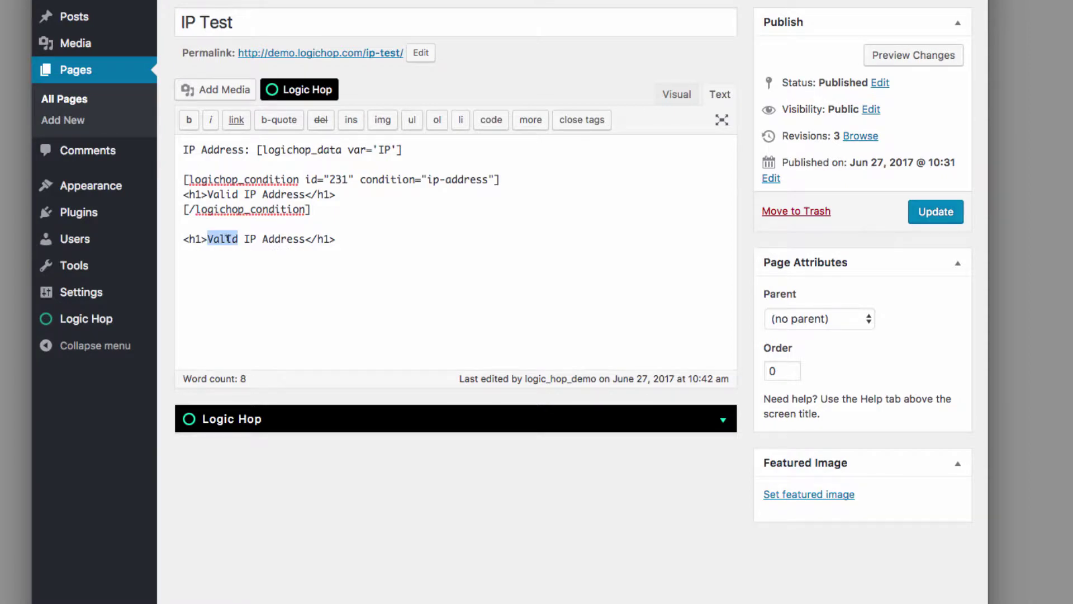
{"action": "type", "text": "Invalid"}
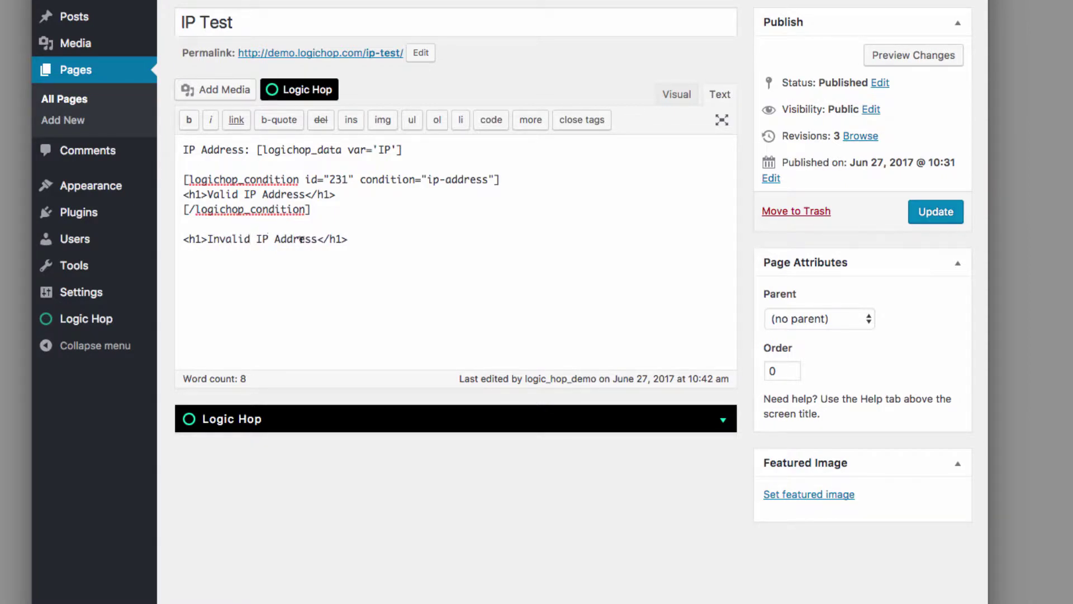
Wrap the Invalid IP Address heading in the Conditional Not shortcode for the IP Address condition
{"action": "left_click_drag", "start_coordinate": [189, 251], "coordinate": [175, 239]}
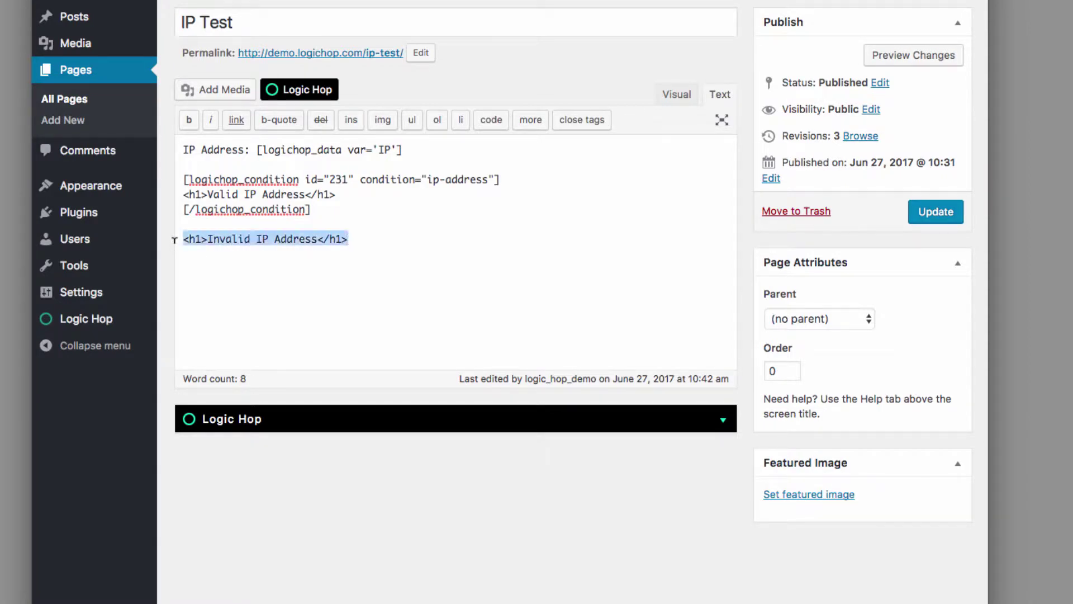
{"action": "left_click", "coordinate": [328, 91]}
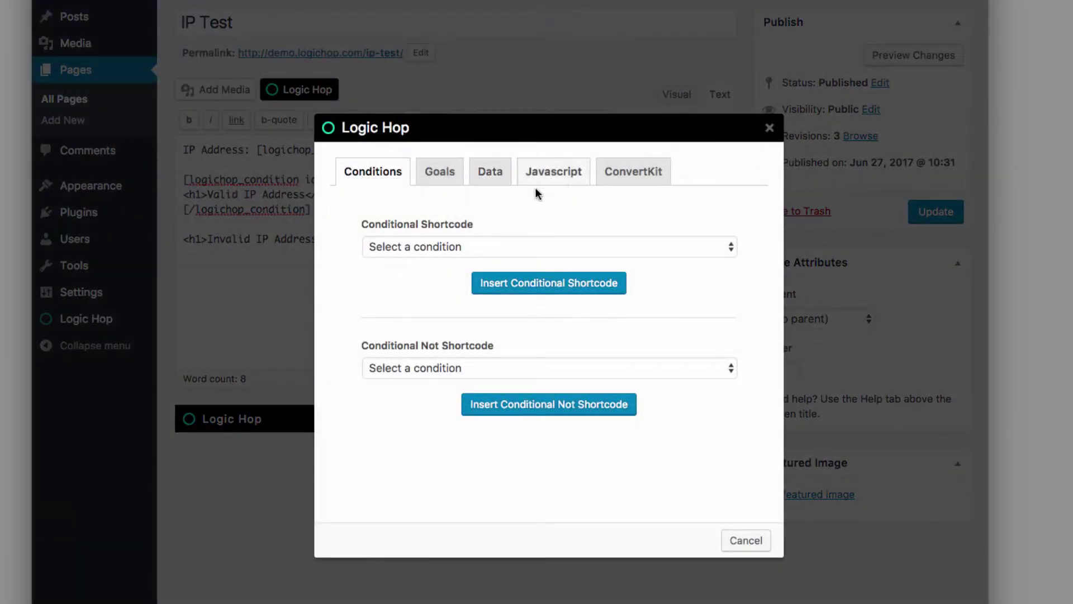
{"action": "left_click", "coordinate": [499, 369]}
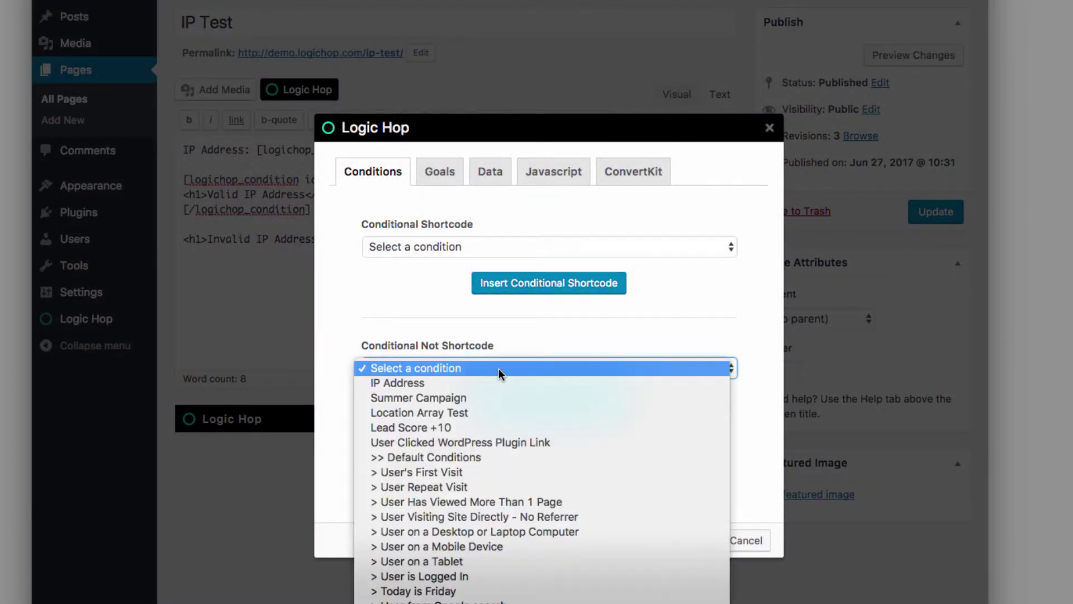
{"action": "left_click", "coordinate": [500, 382]}
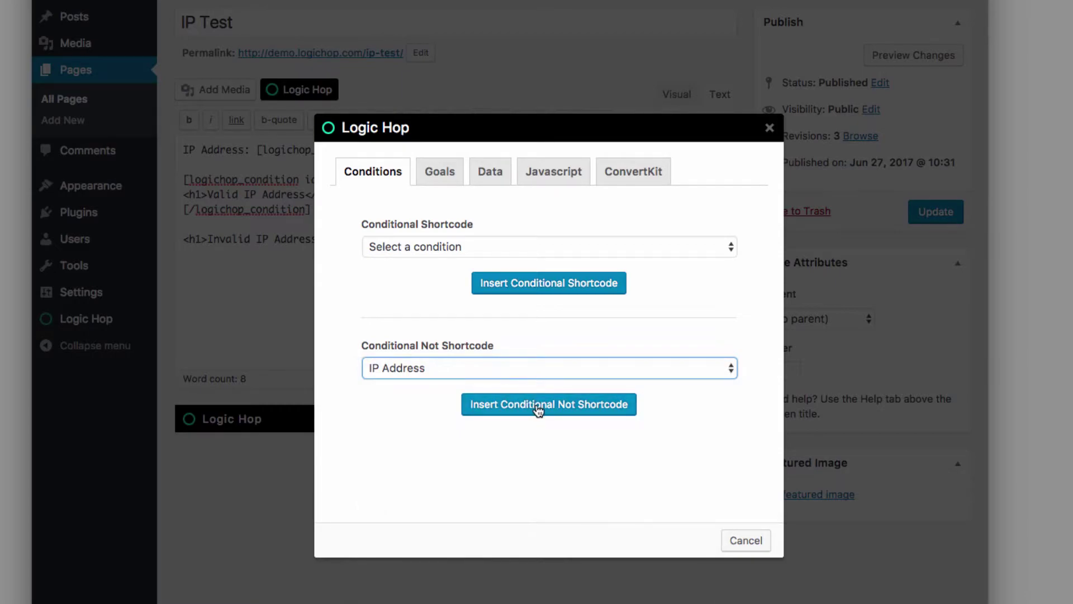
{"action": "left_click", "coordinate": [538, 409]}
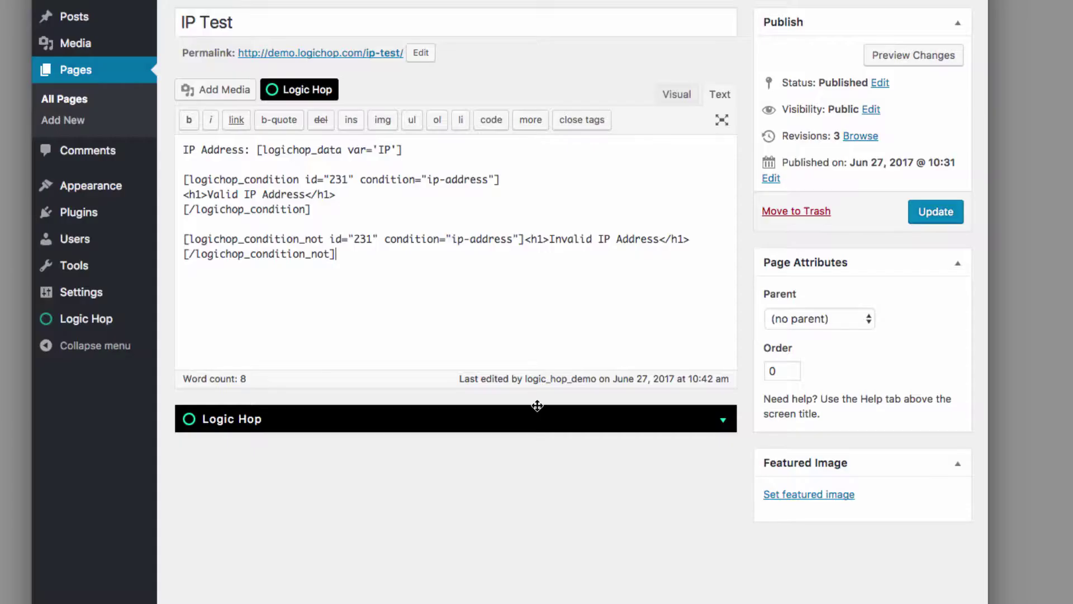
Put the opening and closing logichop_condition_not tags on separate lines from the Invalid IP Address heading
{"action": "left_click", "coordinate": [521, 239]}
{"action": "key", "text": "Return"}
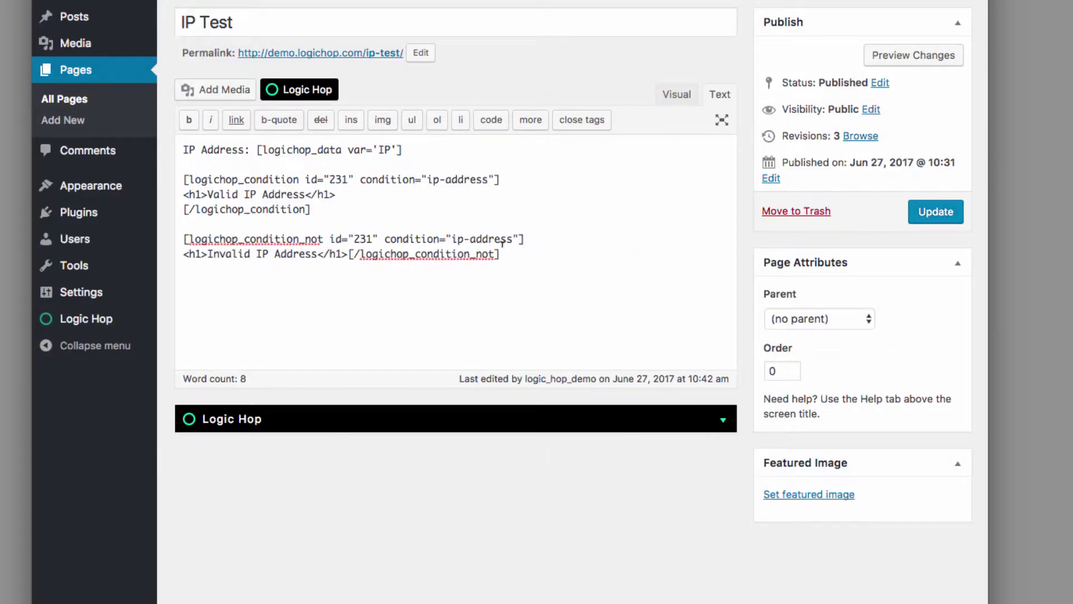
{"action": "left_click", "coordinate": [348, 254]}
{"action": "key", "text": "Return"}
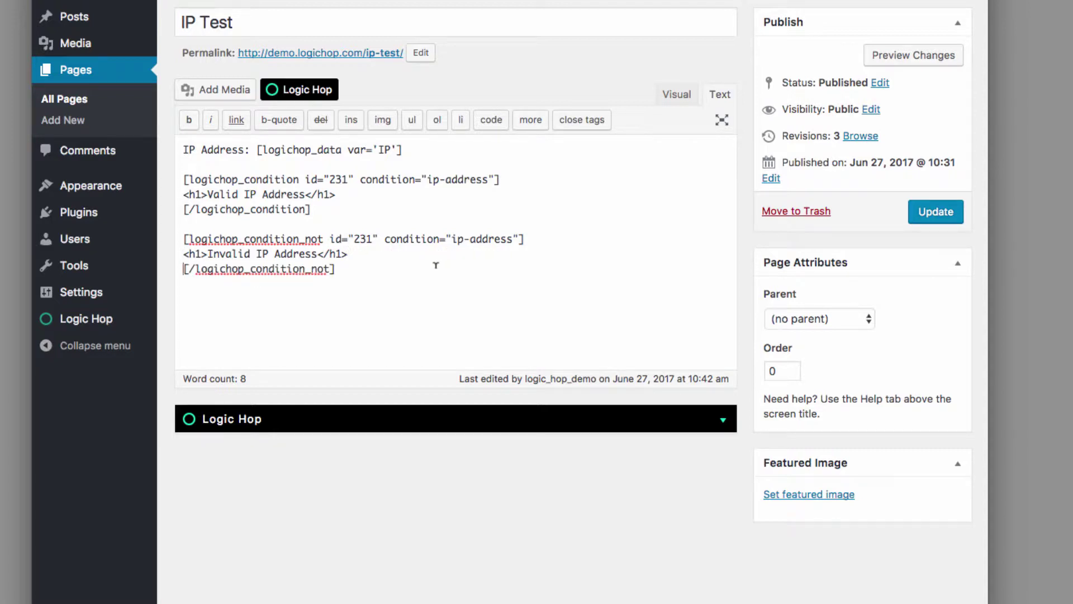
Update the IP Test page and reload its published version to check which conditional heading it displays
{"action": "left_click", "coordinate": [921, 212]}
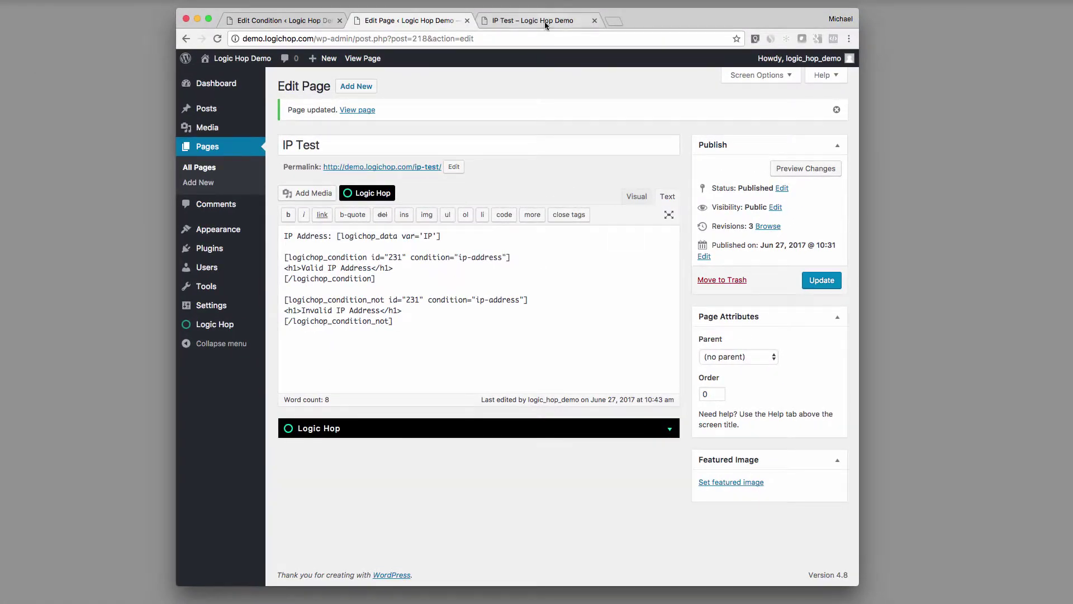
{"action": "left_click", "coordinate": [545, 21]}
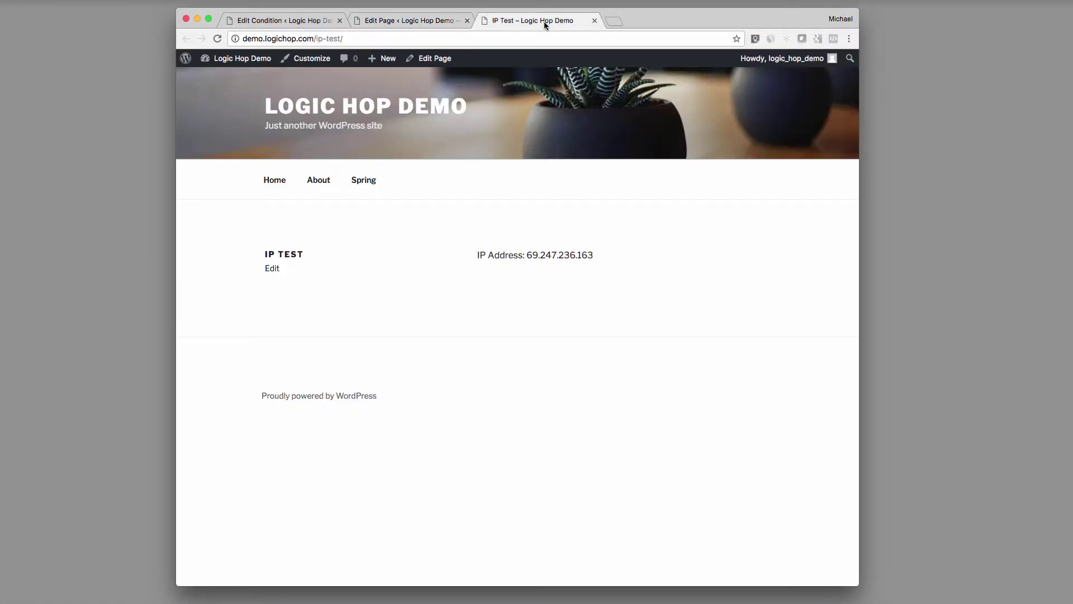
{"action": "key", "text": "super+r"}
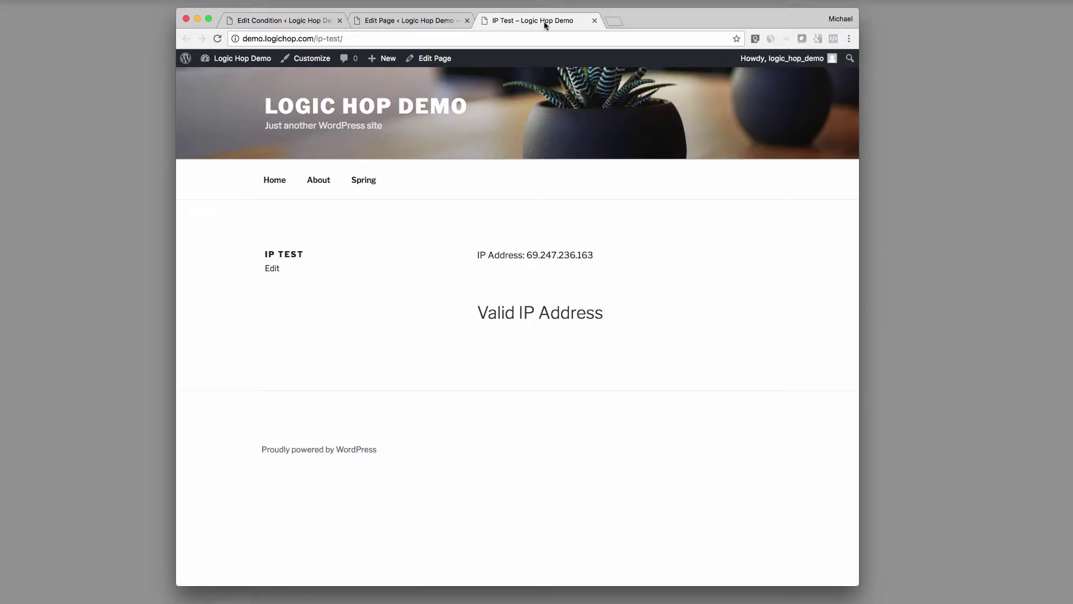
Change the comparison in the IP Address condition's statement to Is Not
{"action": "left_click", "coordinate": [286, 22]}
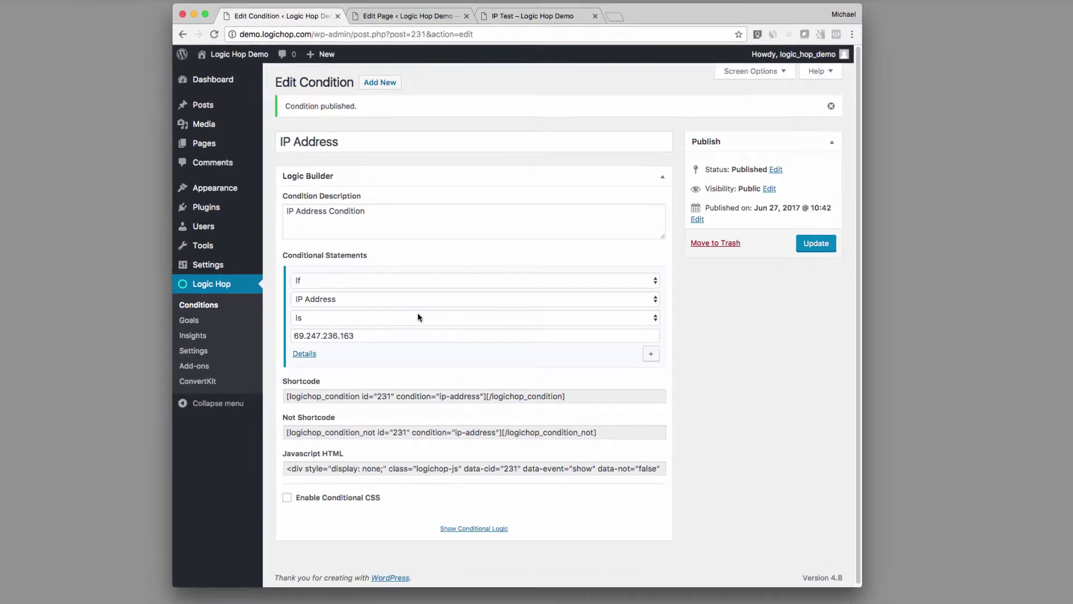
{"action": "left_click", "coordinate": [417, 317]}
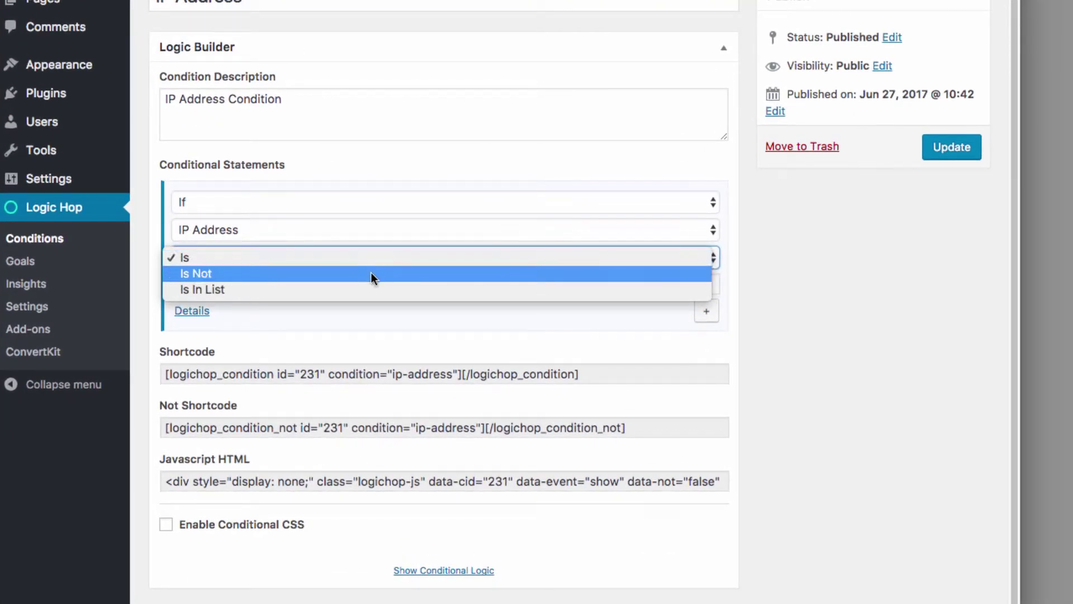
{"action": "left_click", "coordinate": [372, 273]}
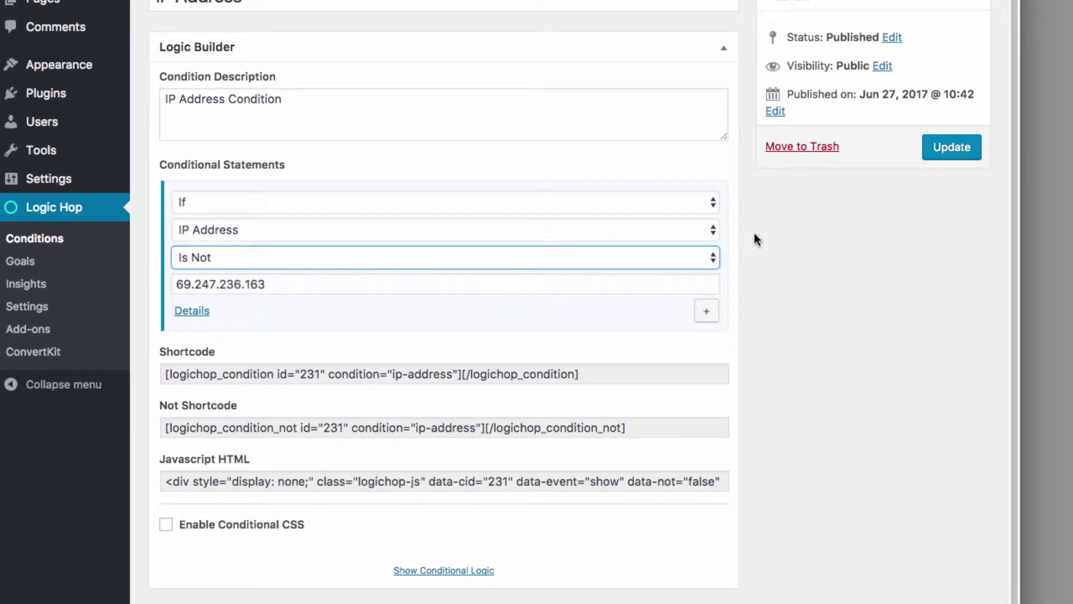
Update the condition with the Is Not comparison and reload the published IP Test page to check its heading
{"action": "left_click", "coordinate": [948, 147]}
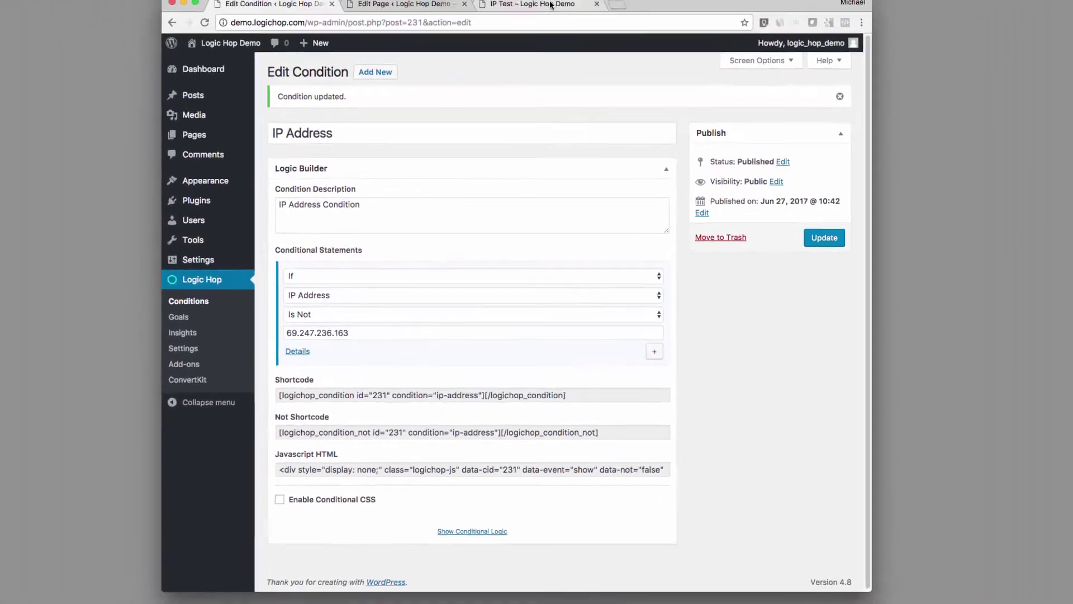
{"action": "left_click", "coordinate": [547, 21]}
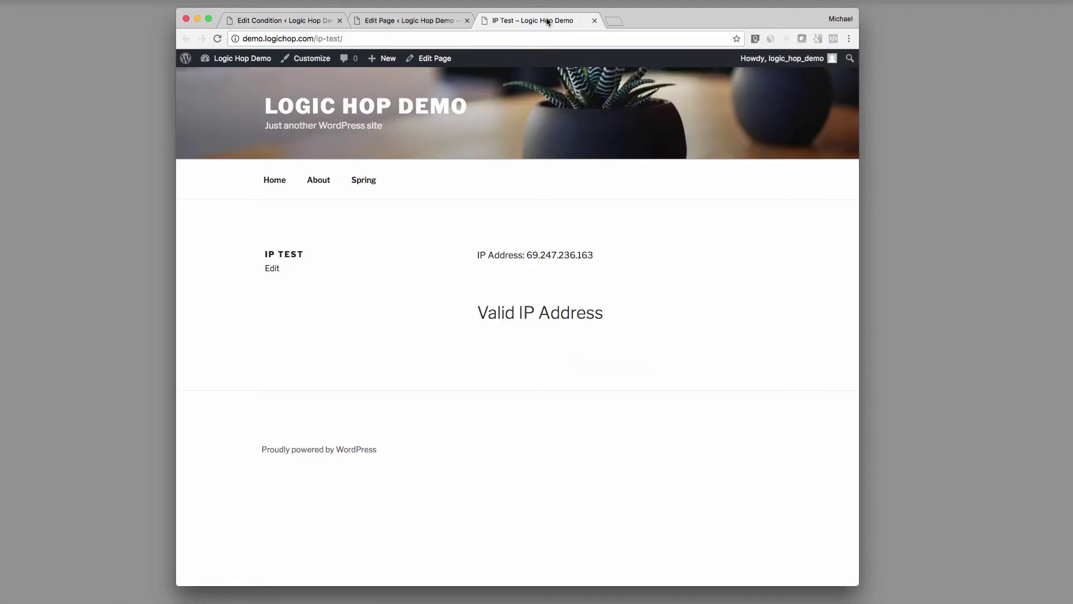
{"action": "key", "text": "super+r"}
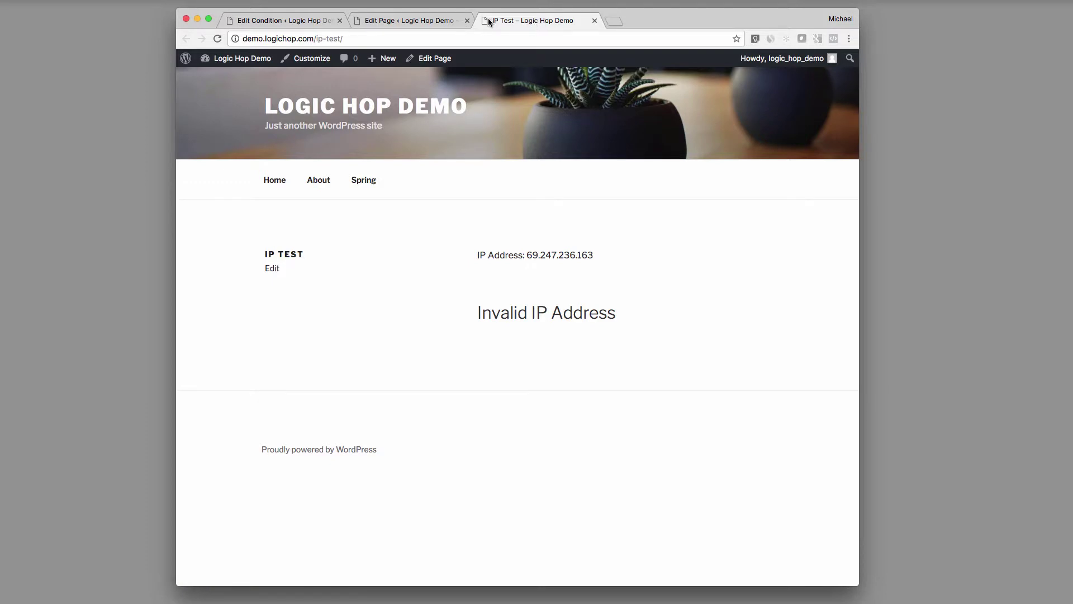
Change the IP Address condition's comparison to Is In List and enter the addresses 255.255.255.0, 69.247.236.163, 127.0.0.0
{"action": "left_click", "coordinate": [300, 22]}
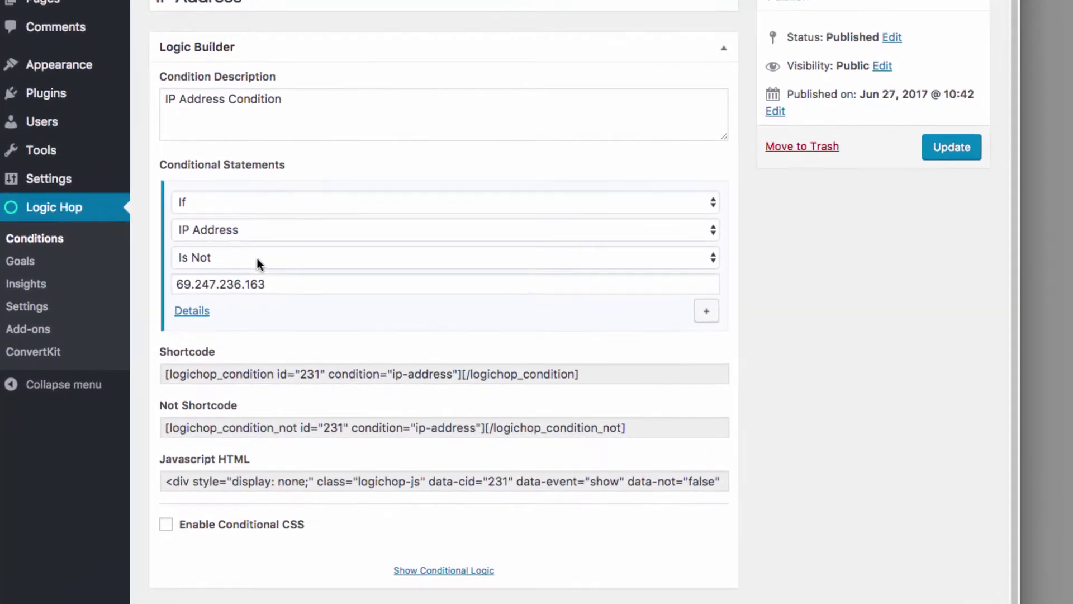
{"action": "left_click", "coordinate": [257, 259]}
{"action": "left_click", "coordinate": [268, 271]}
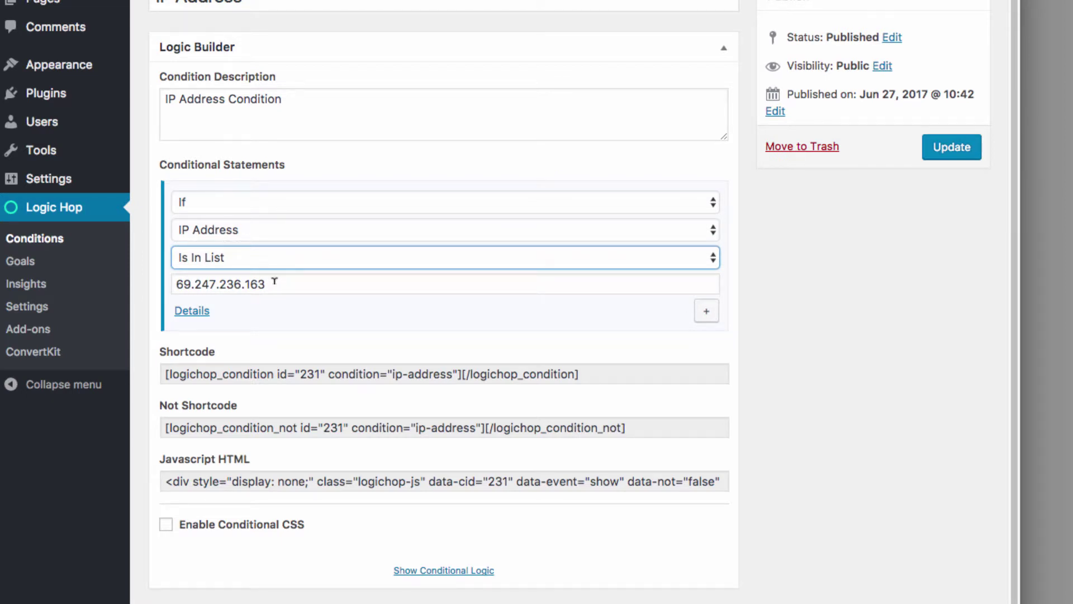
{"action": "left_click", "coordinate": [175, 284]}
{"action": "type", "text": "255.255.255.0,"}
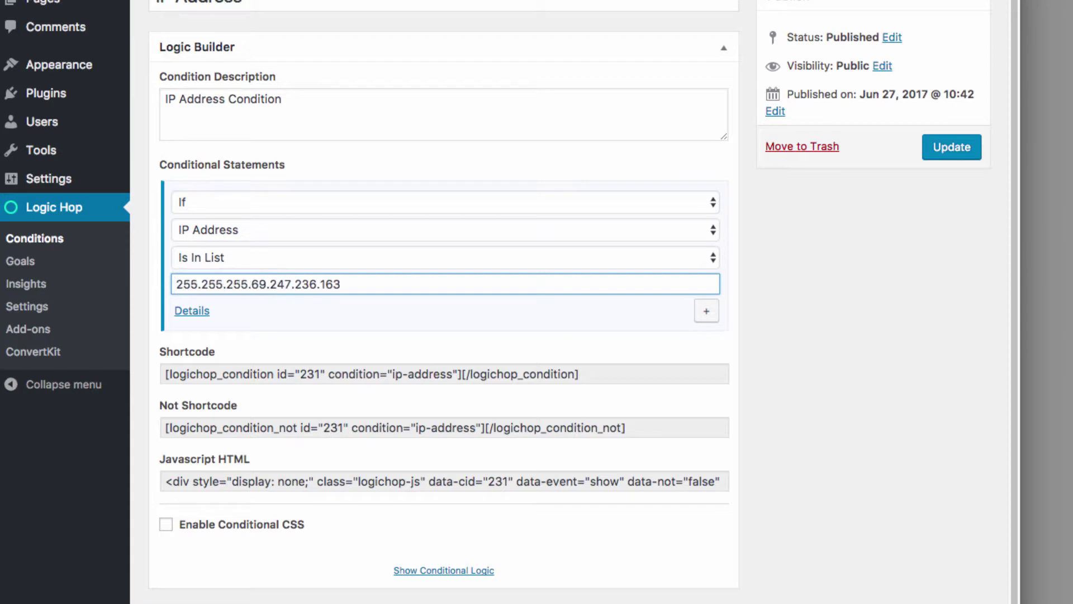
{"action": "left_click", "coordinate": [356, 284]}
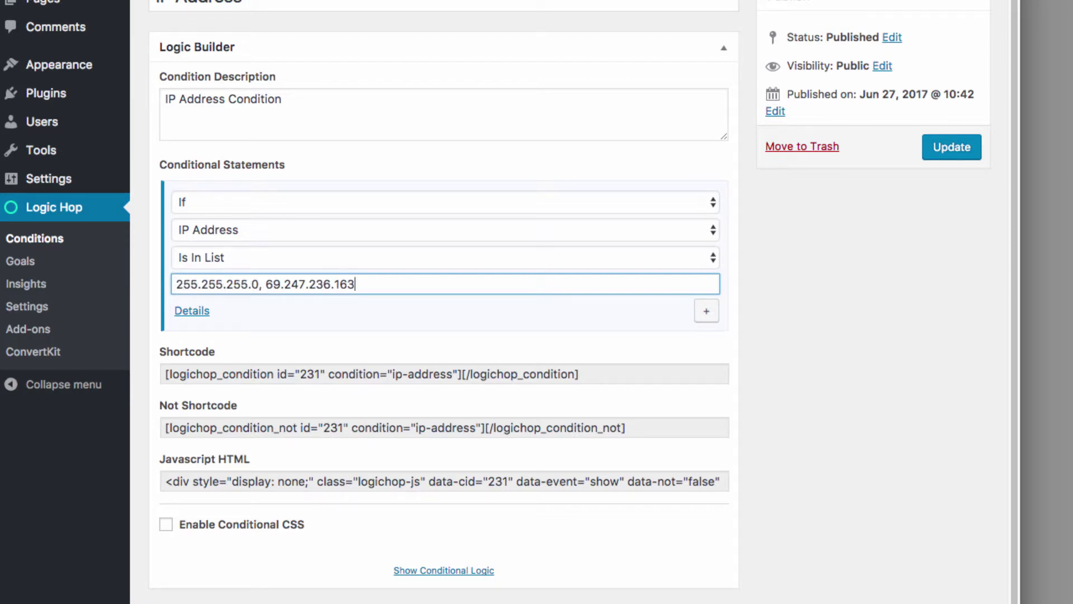
{"action": "type", "text": ", 127.0.0.0"}
Update the list-based condition and reload the IP Test page to check its heading against the displayed IP address
{"action": "left_click", "coordinate": [956, 153]}
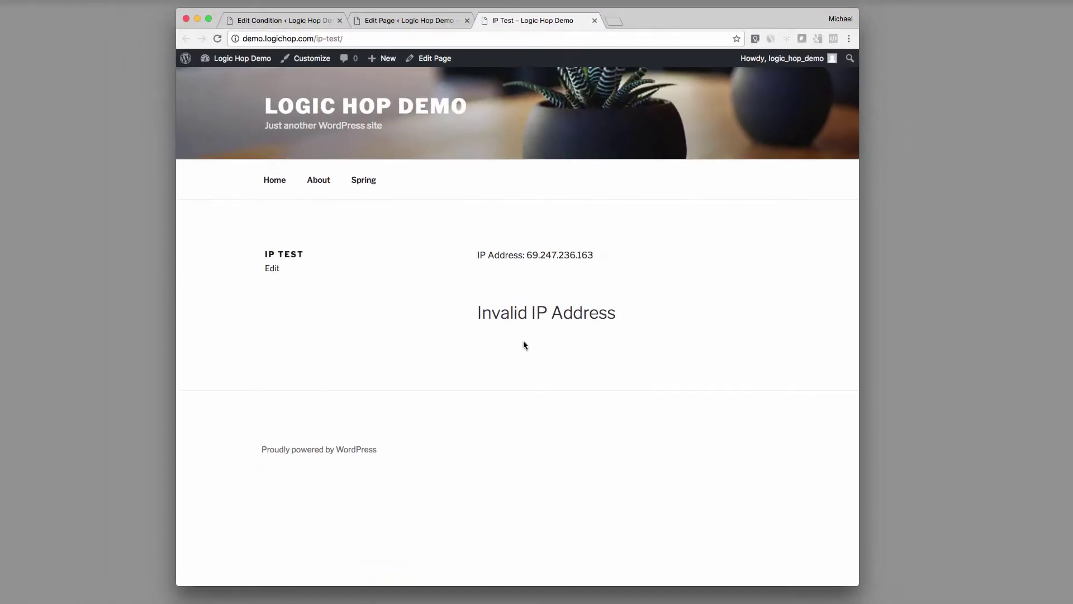
{"action": "key", "text": "super+r"}
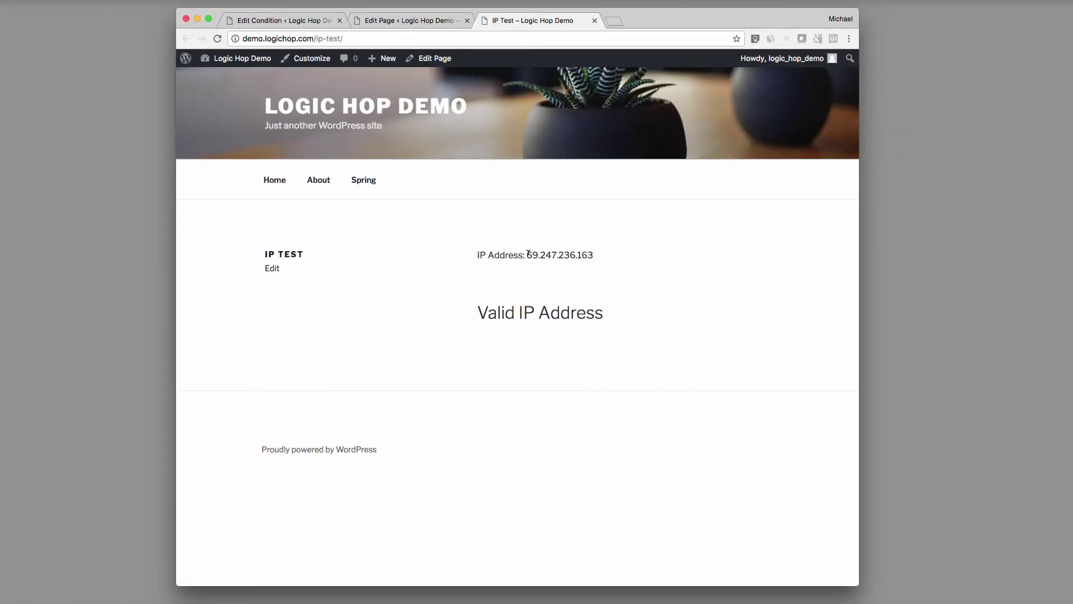
{"action": "left_click_drag", "start_coordinate": [528, 253], "coordinate": [640, 256]}
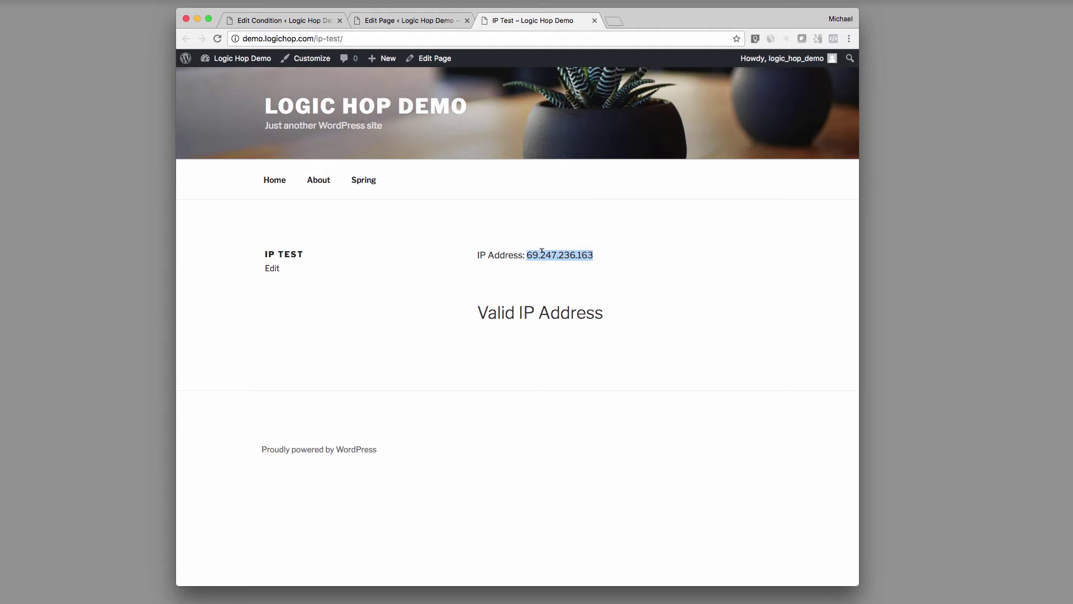
Change the second address in the IP Address condition's list to 255.255.236.163
{"action": "left_click", "coordinate": [300, 22]}
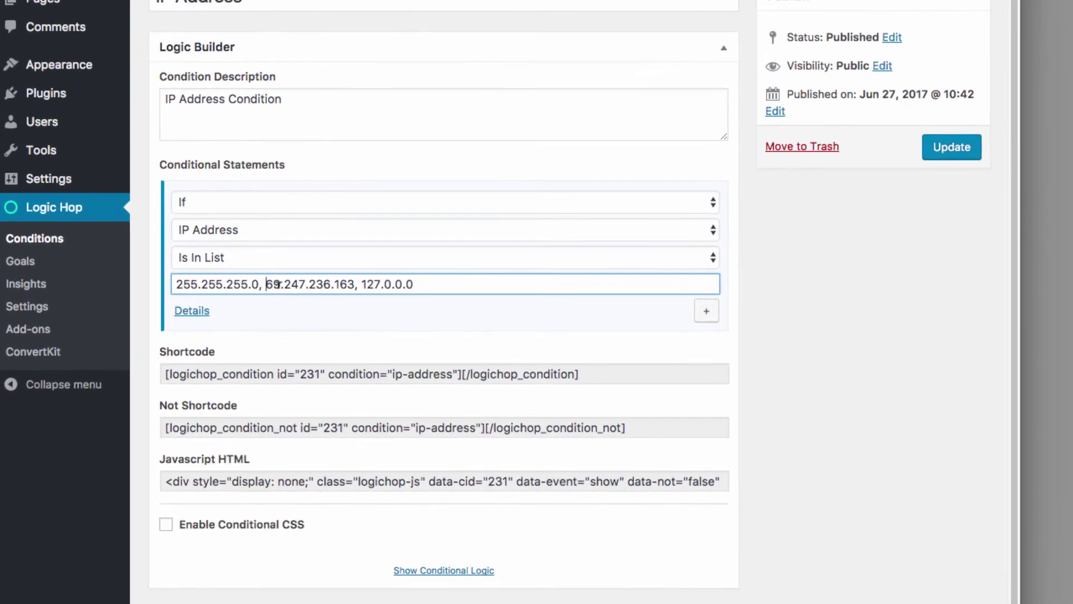
{"action": "left_click_drag", "start_coordinate": [363, 335], "coordinate": [352, 335]}
{"action": "type", "text": "255.255"}
{"action": "key", "text": "Delete"}
{"action": "key", "text": "Delete"}
{"action": "key", "text": "Delete"}
{"action": "key", "text": "Delete"}
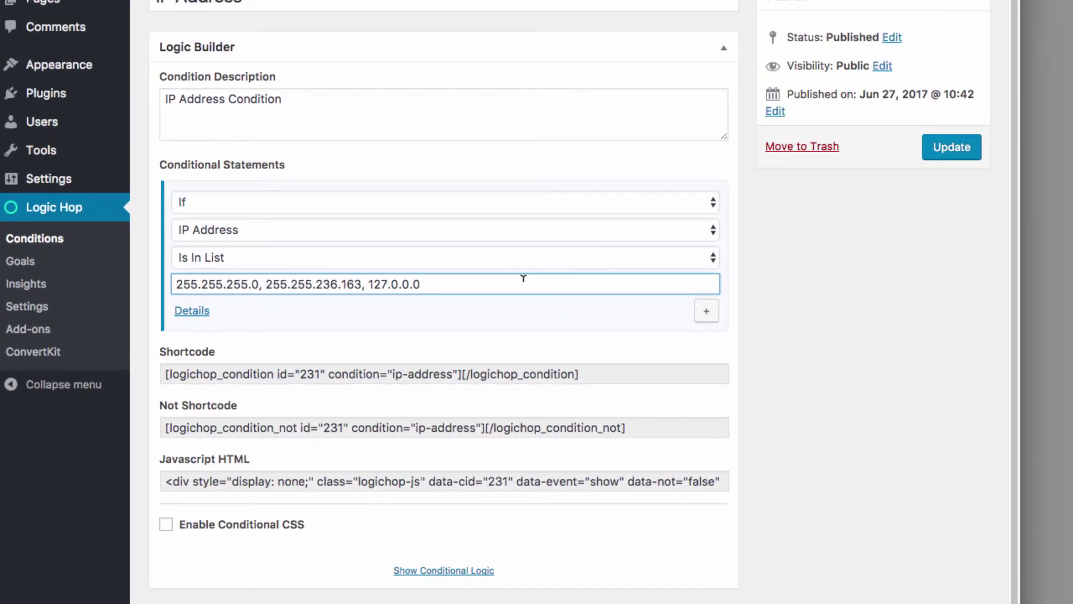
Update the condition with the edited address list and reload the IP Test page to check which heading it displays
{"action": "left_click", "coordinate": [954, 147]}
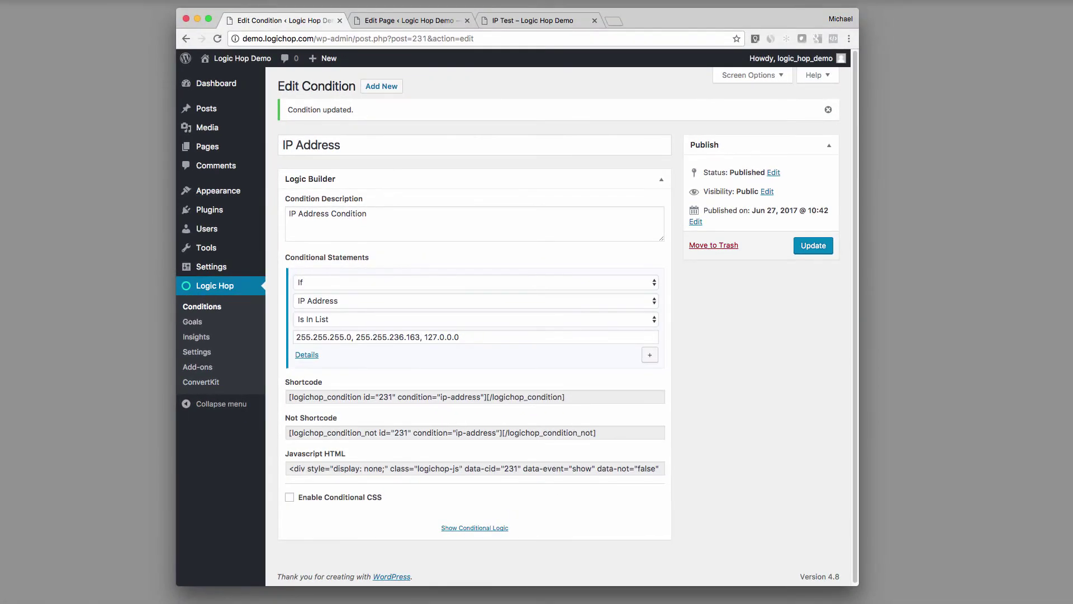
{"action": "left_click", "coordinate": [534, 21]}
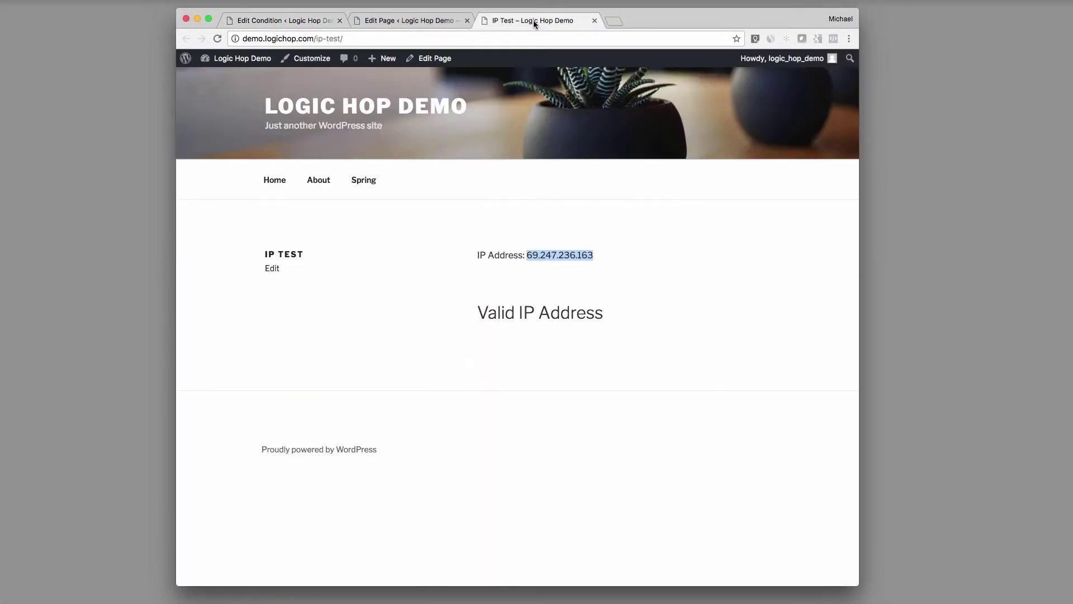
{"action": "key", "text": "super+r"}
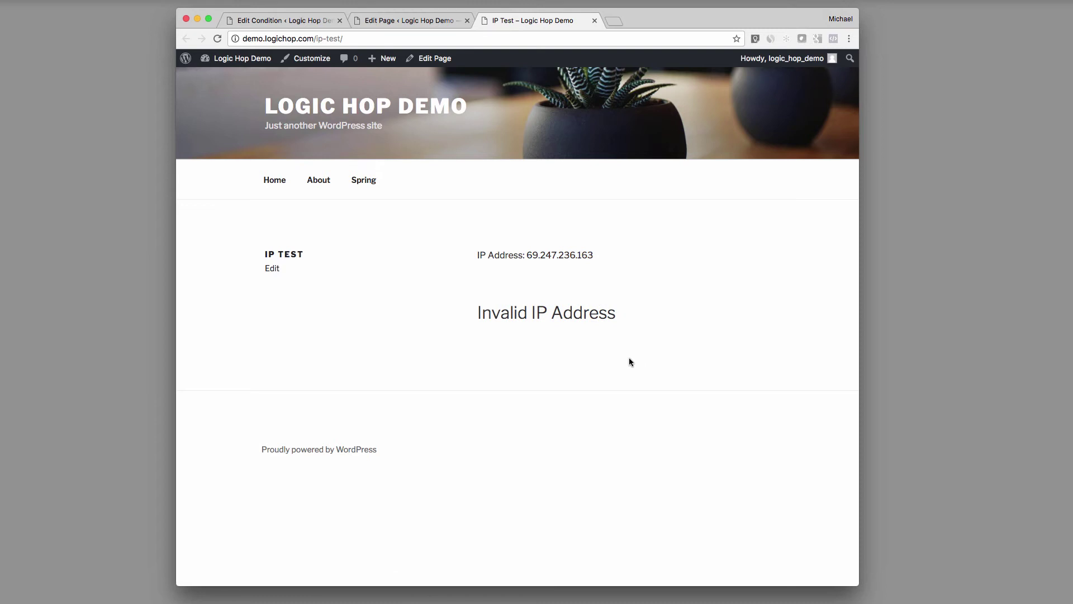
{"action": "left_click_drag", "start_coordinate": [527, 255], "coordinate": [593, 255]}
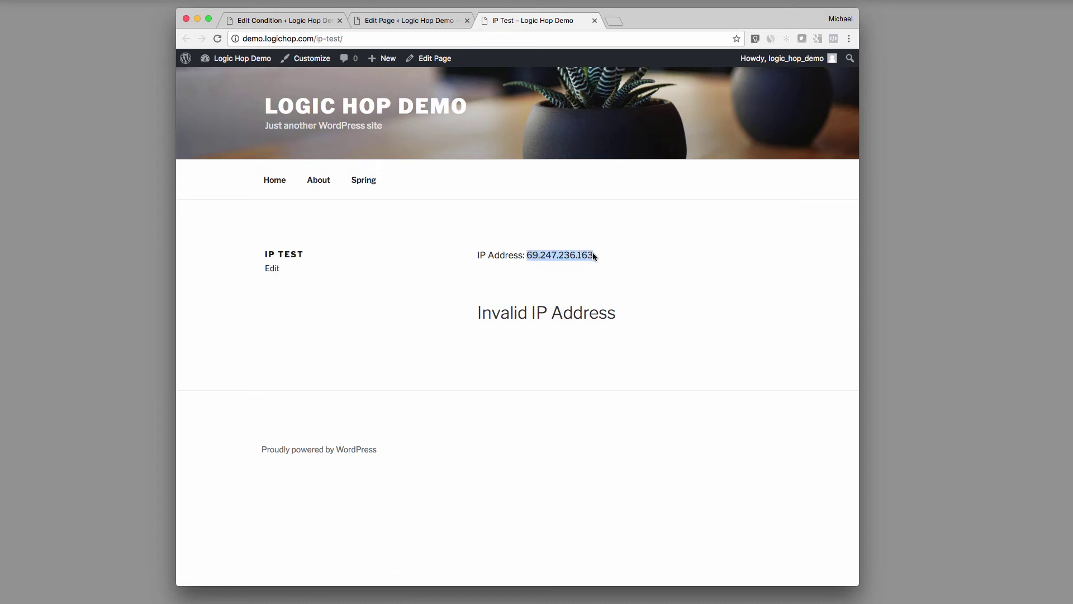
{"action": "left_click", "coordinate": [662, 311]}
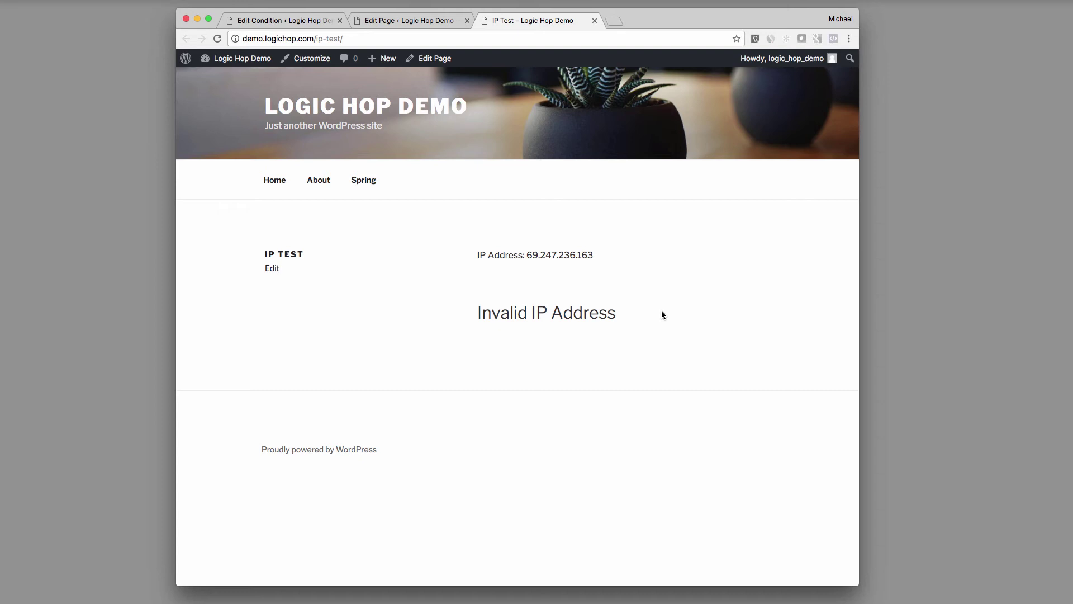